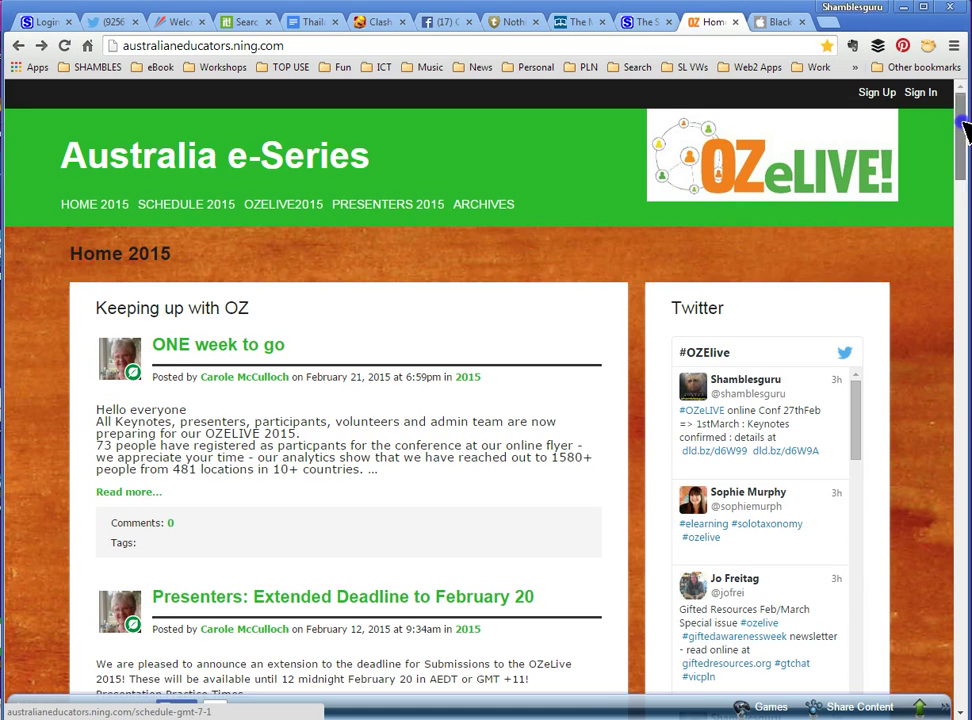
Step: Look through the Home 2015 page, including the OZeLive 2015 conference flyer with its dates, keynotes and streams
left_click_drag(960, 125, 963, 388)
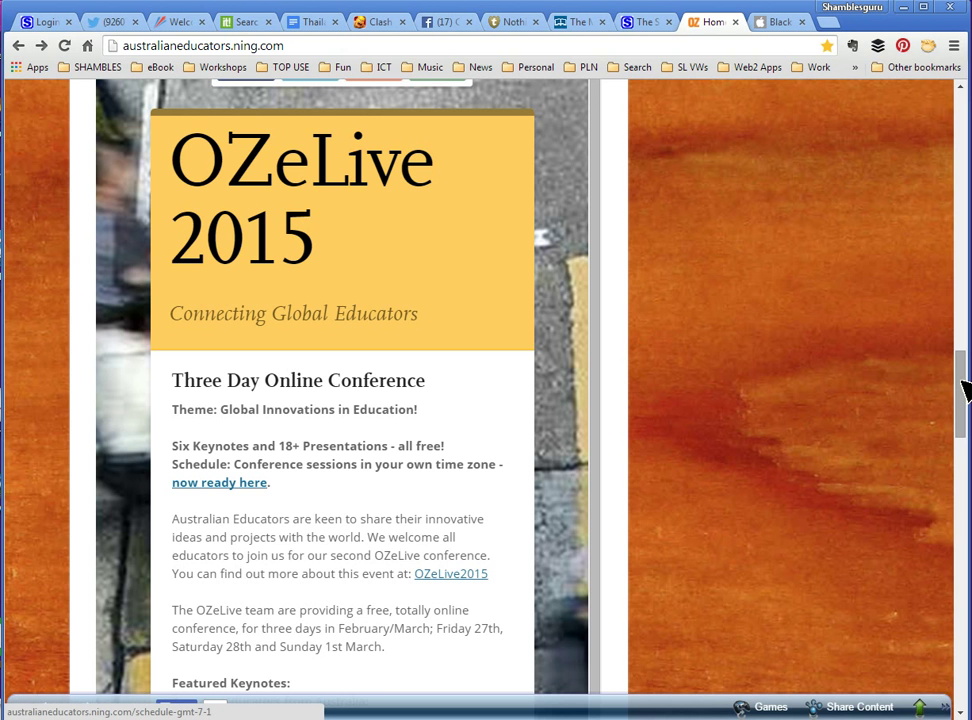
left_click_drag(963, 390, 963, 530)
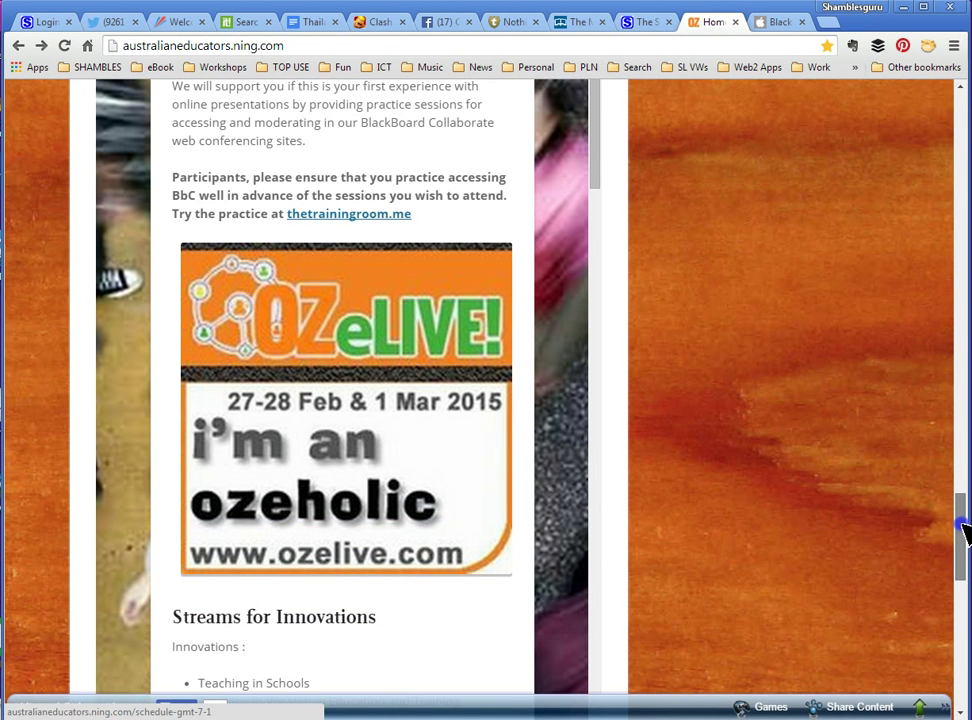
left_click_drag(963, 530, 966, 150)
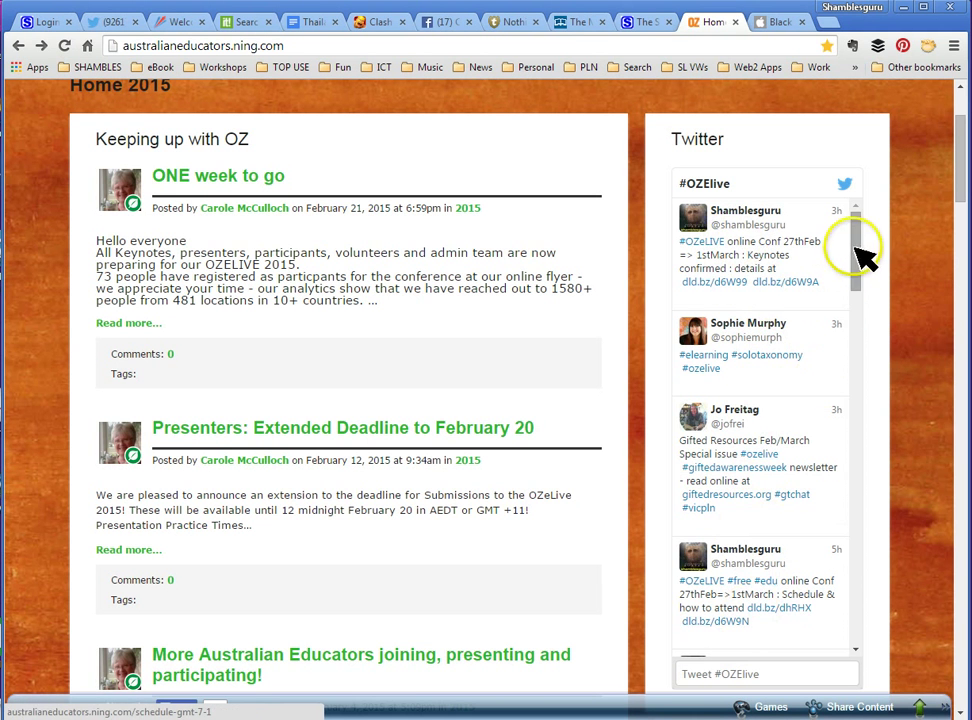
Step: Highlight the #OZeLIVE hashtag in the first tweet of the home page's Twitter feed
mouse_move(862, 255)
left_mouse_down()
mouse_move(861, 354)
mouse_move(862, 240)
left_mouse_up()
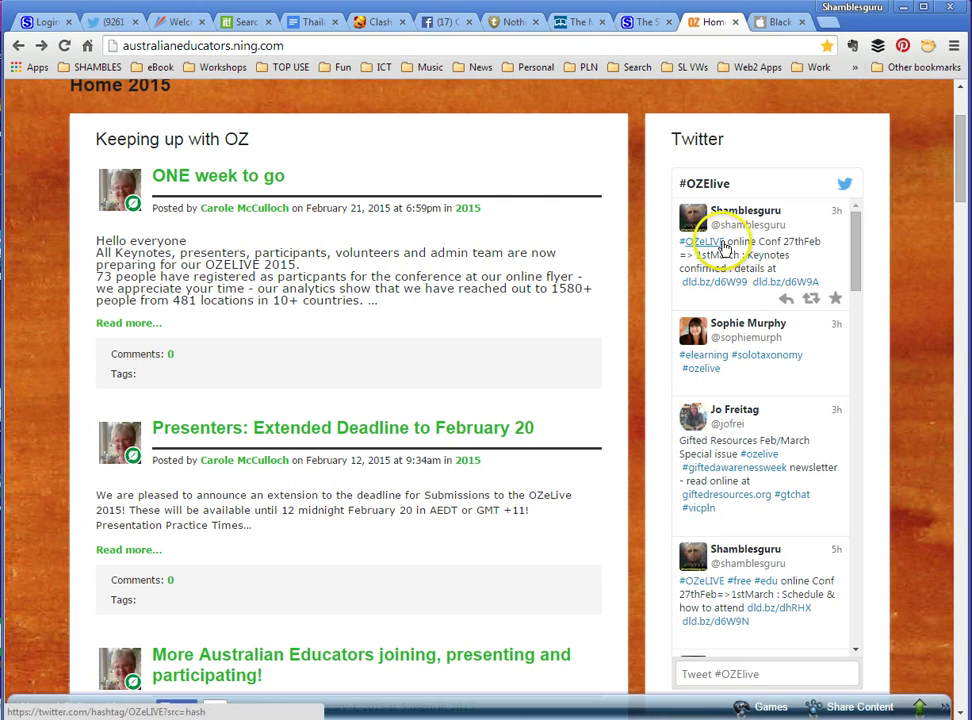
left_click_drag(726, 243, 683, 258)
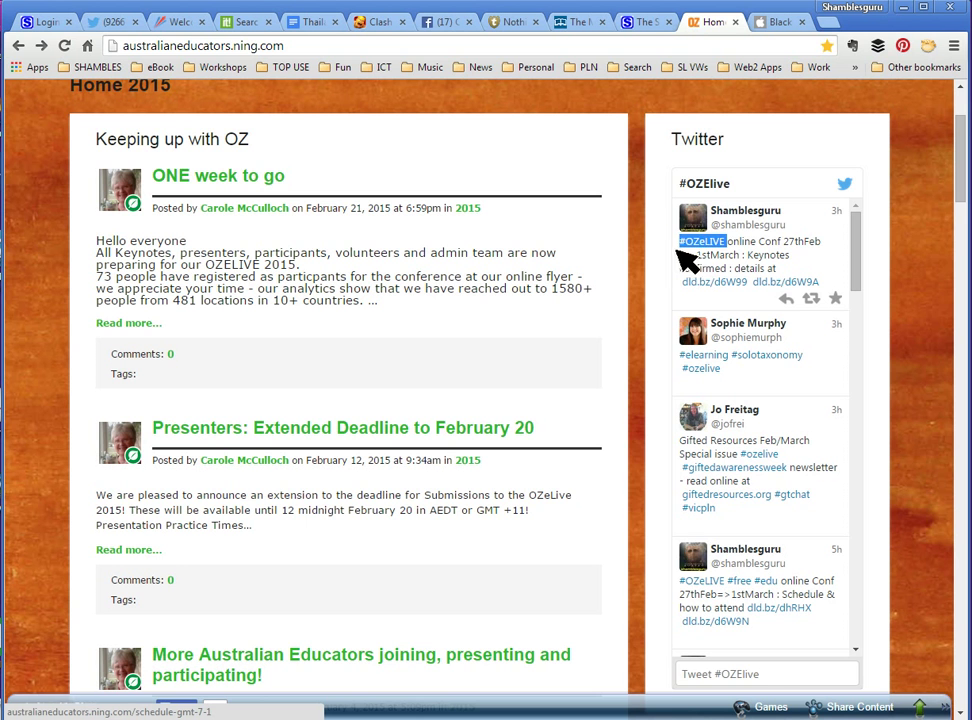
left_click(709, 250)
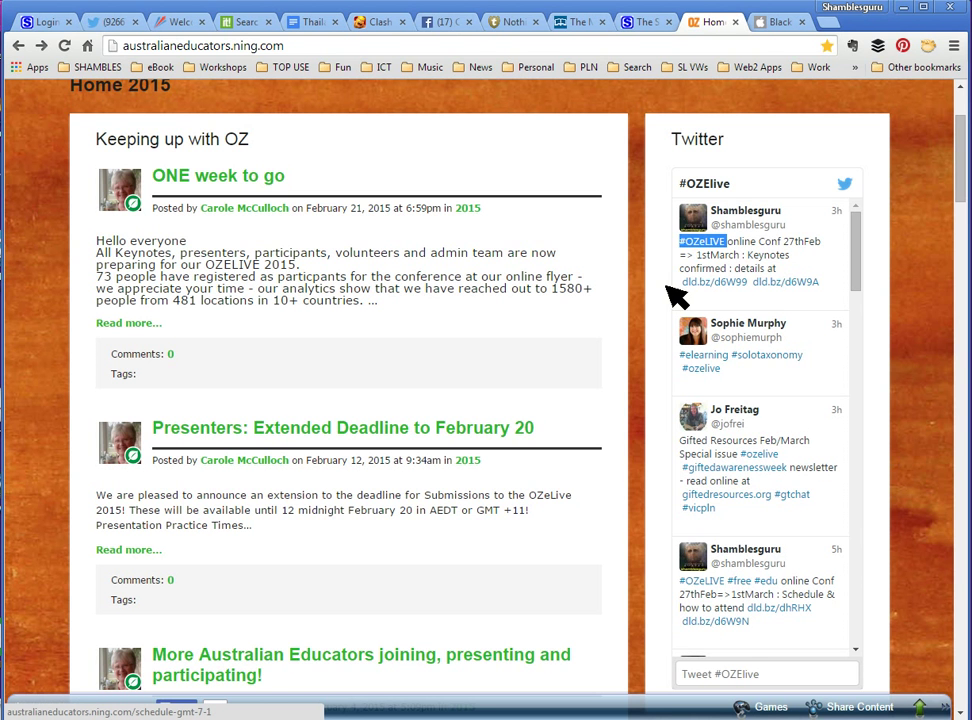
left_click(658, 284)
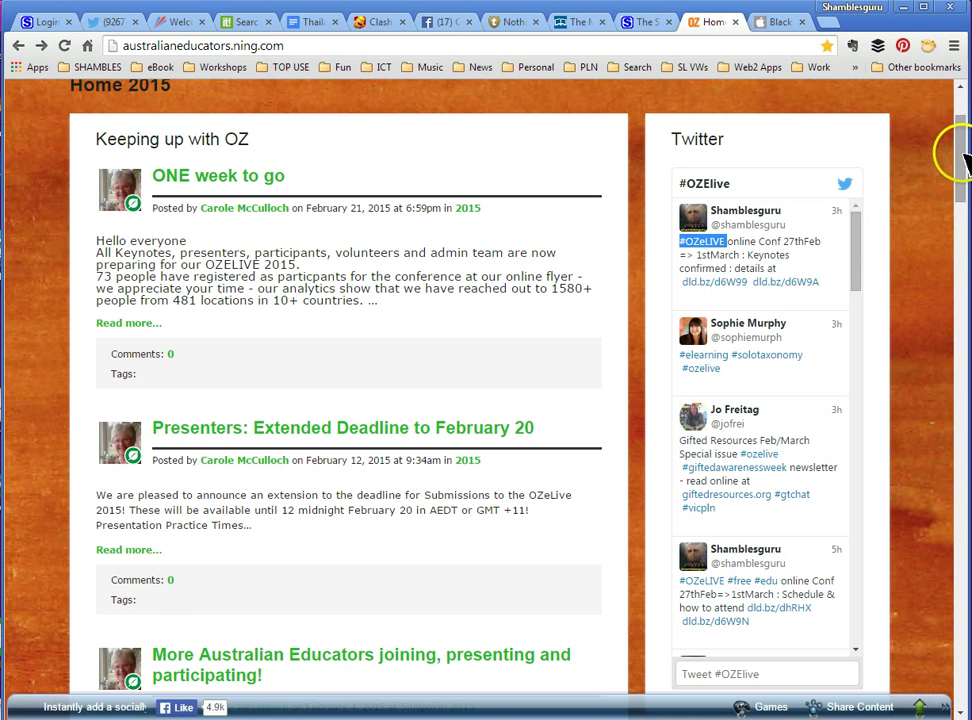
Step: Open the site's Schedule 2015 page
left_click_drag(962, 158, 958, 87)
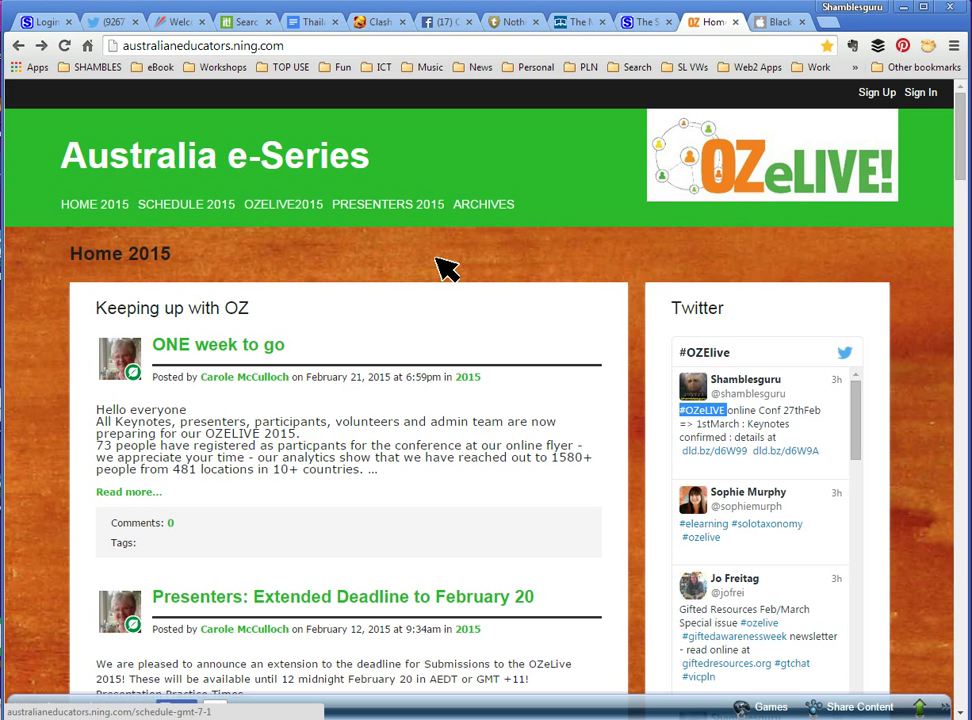
mouse_move(175, 206)
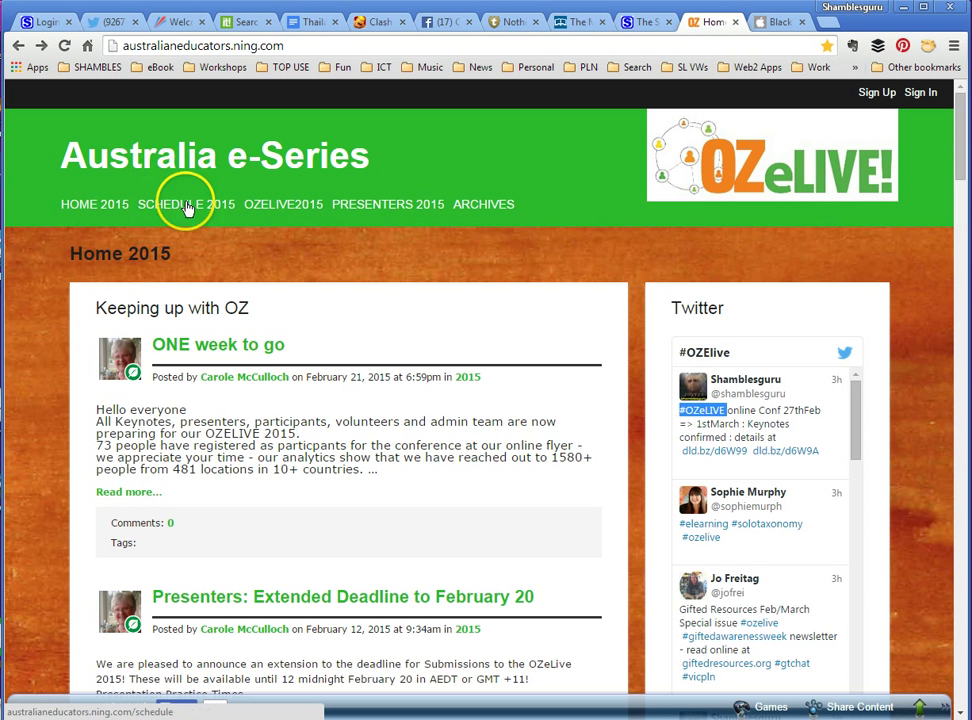
left_click(195, 210)
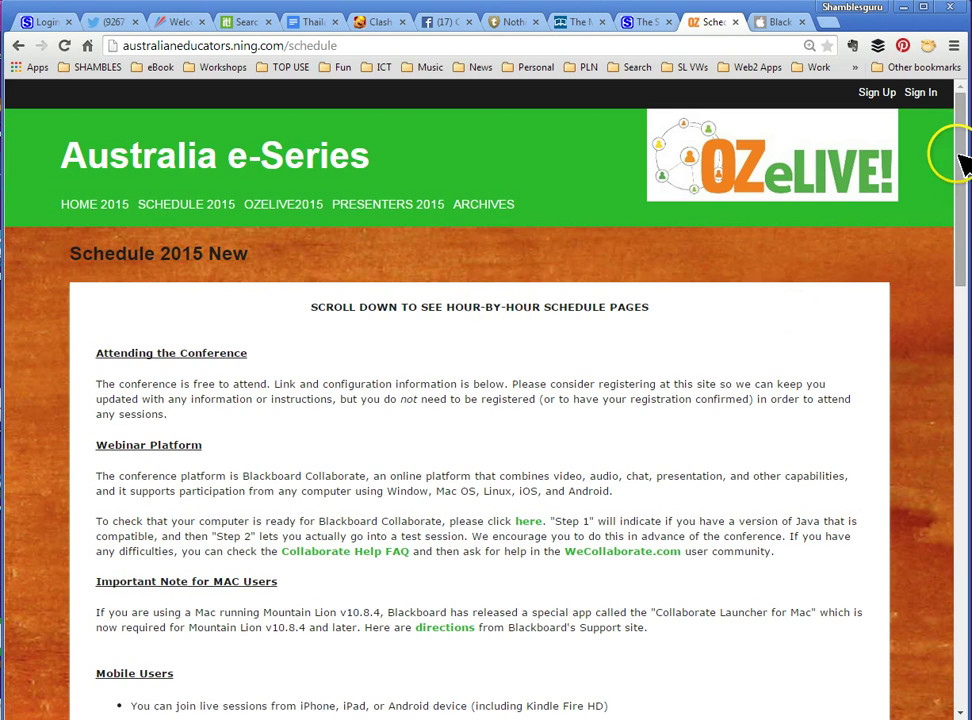
Step: Read through the attendance information and open the conference schedule for time zone GMT + 7 (Bangkok, Hanoi, Jakarta)
left_click_drag(957, 160, 961, 321)
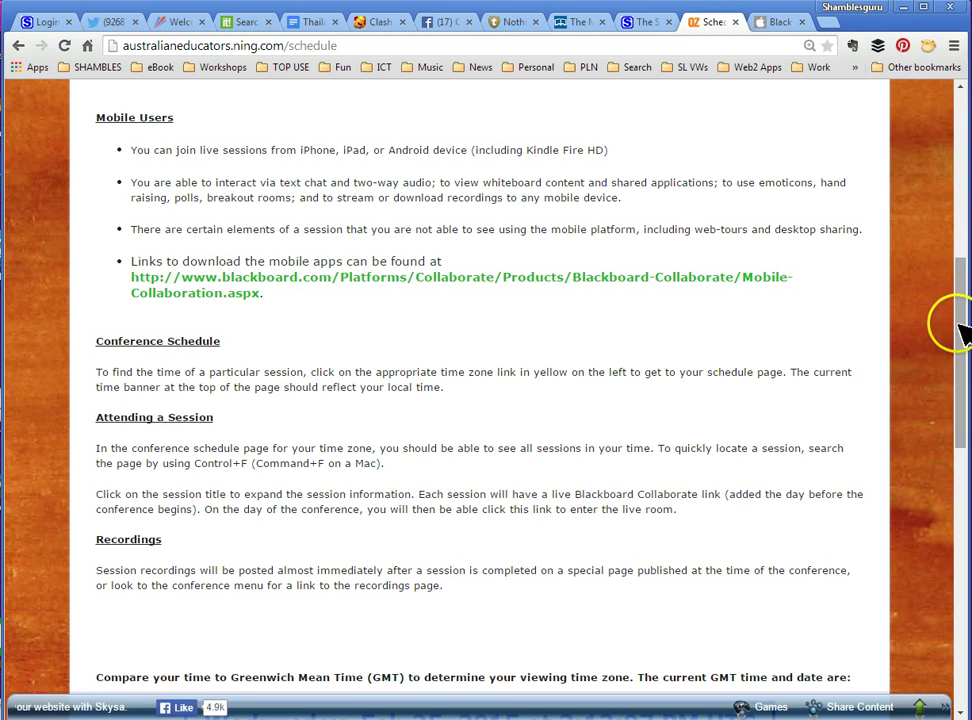
left_click_drag(962, 340, 966, 512)
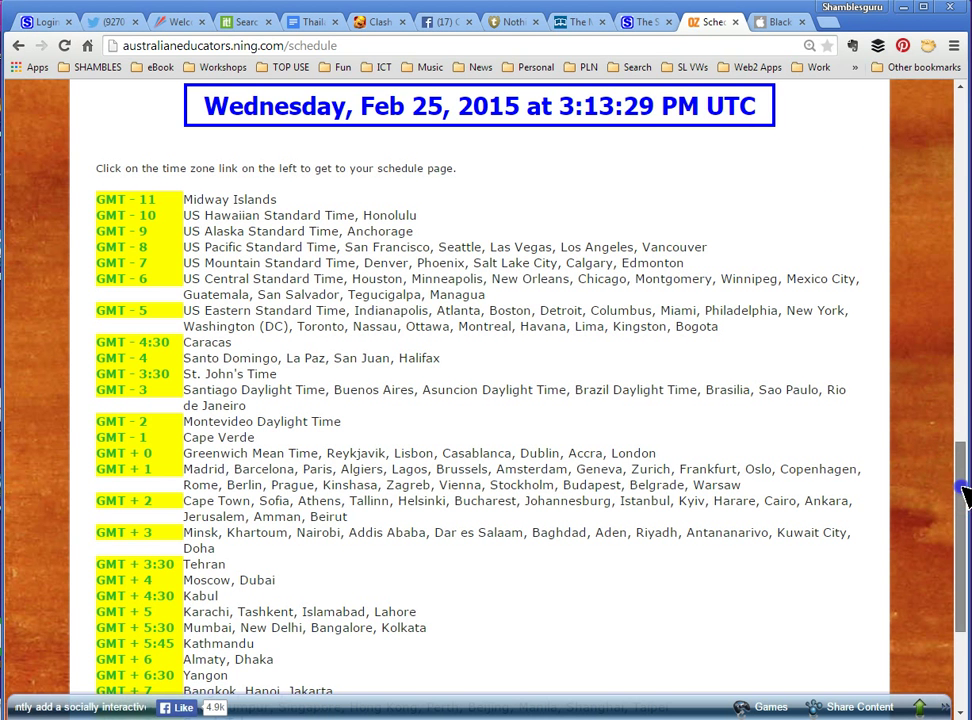
left_click_drag(966, 490, 966, 512)
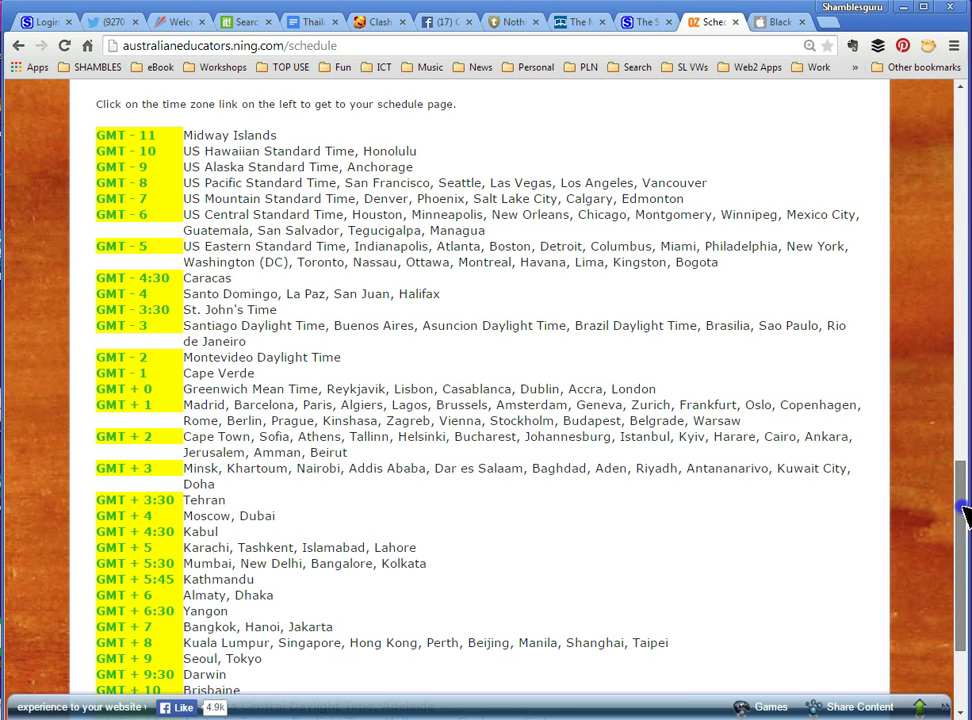
left_click_drag(964, 512, 961, 546)
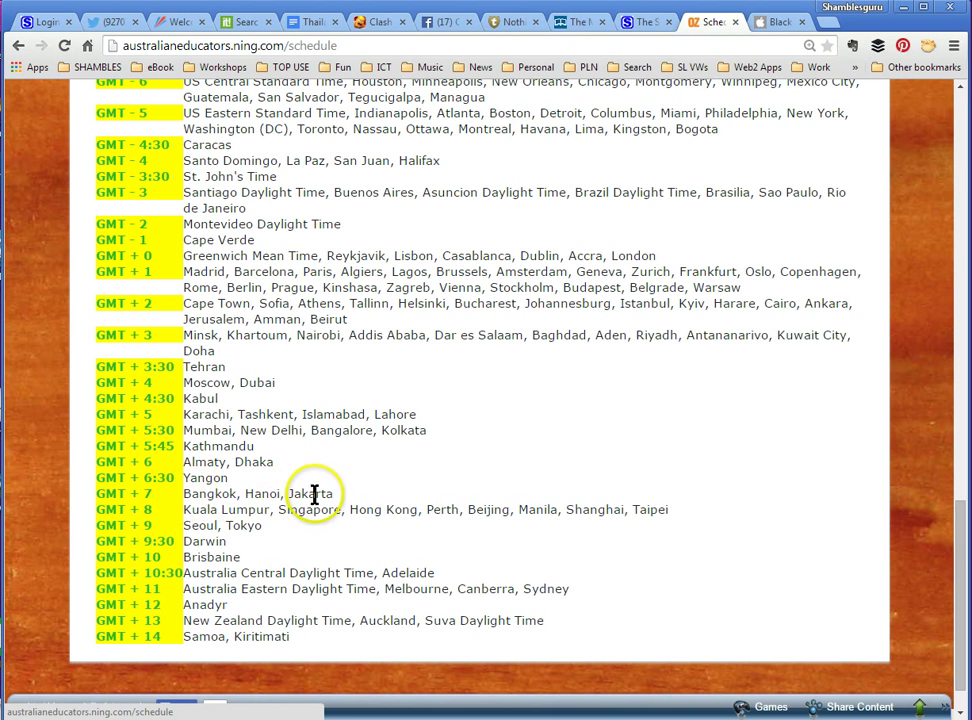
left_click(111, 496)
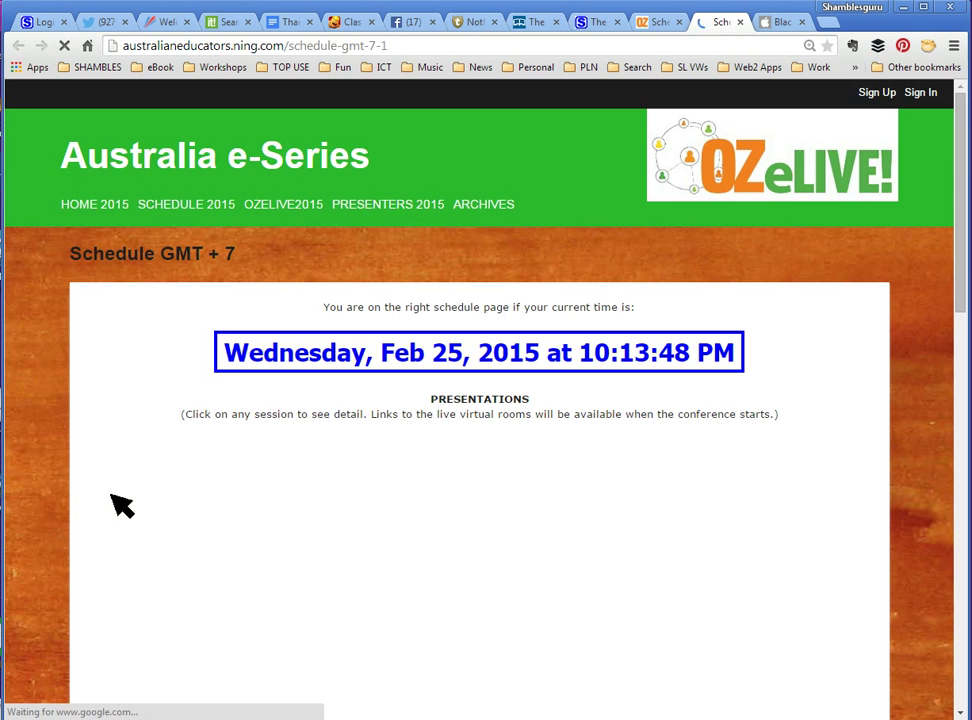
left_click(443, 451)
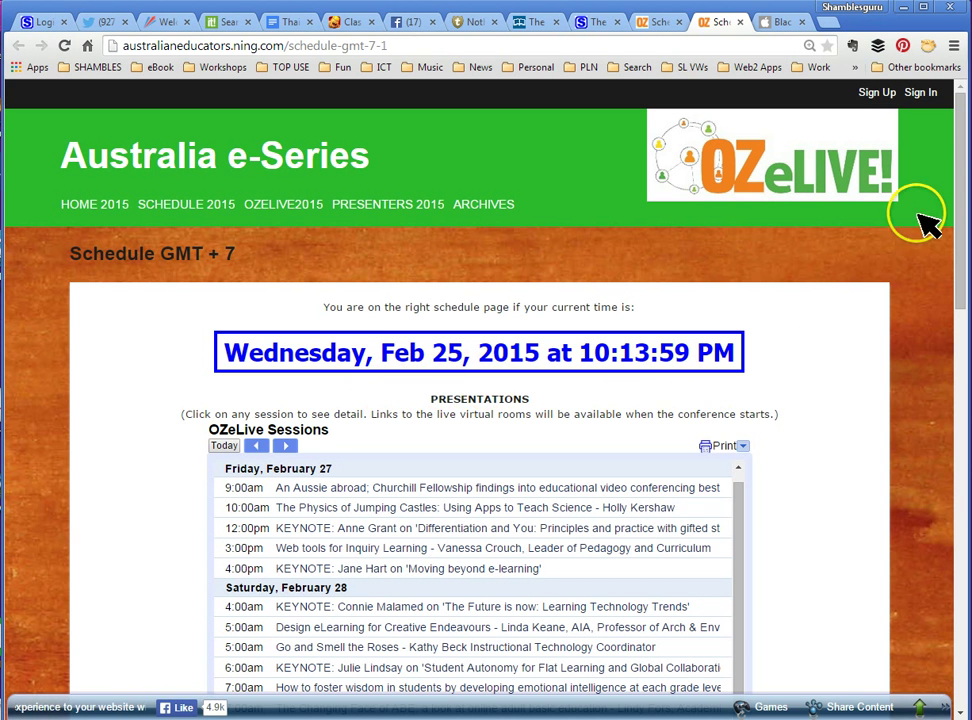
Step: Review the OZeLive Sessions list and expand the details of the Friday 10:00am session 'The Physics of Jumping Castles'
left_click_drag(958, 180, 937, 284)
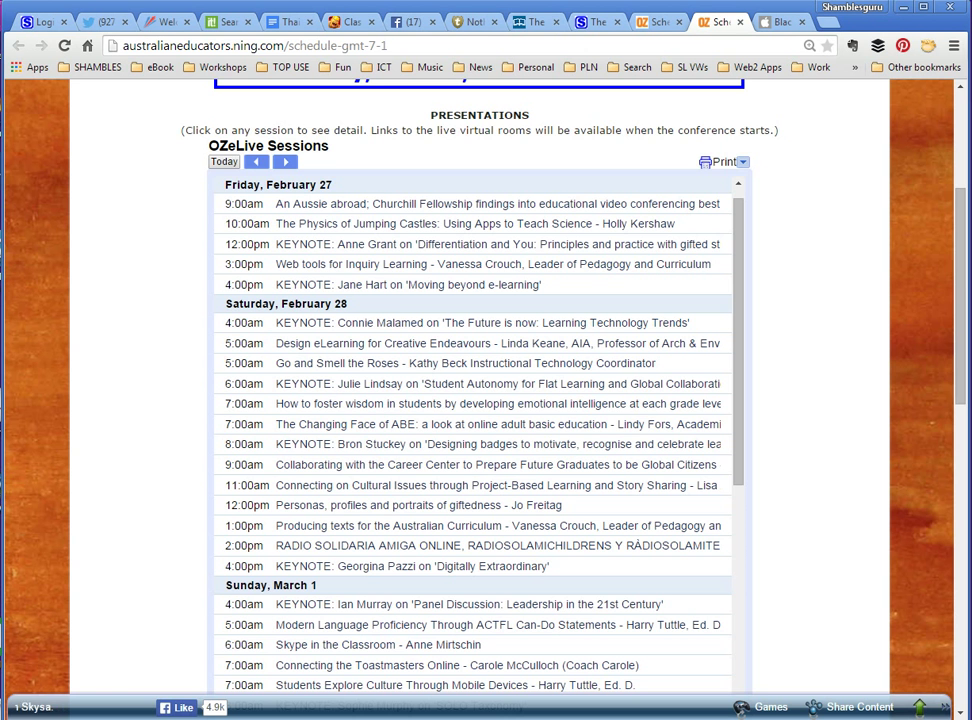
left_click_drag(961, 321, 961, 434)
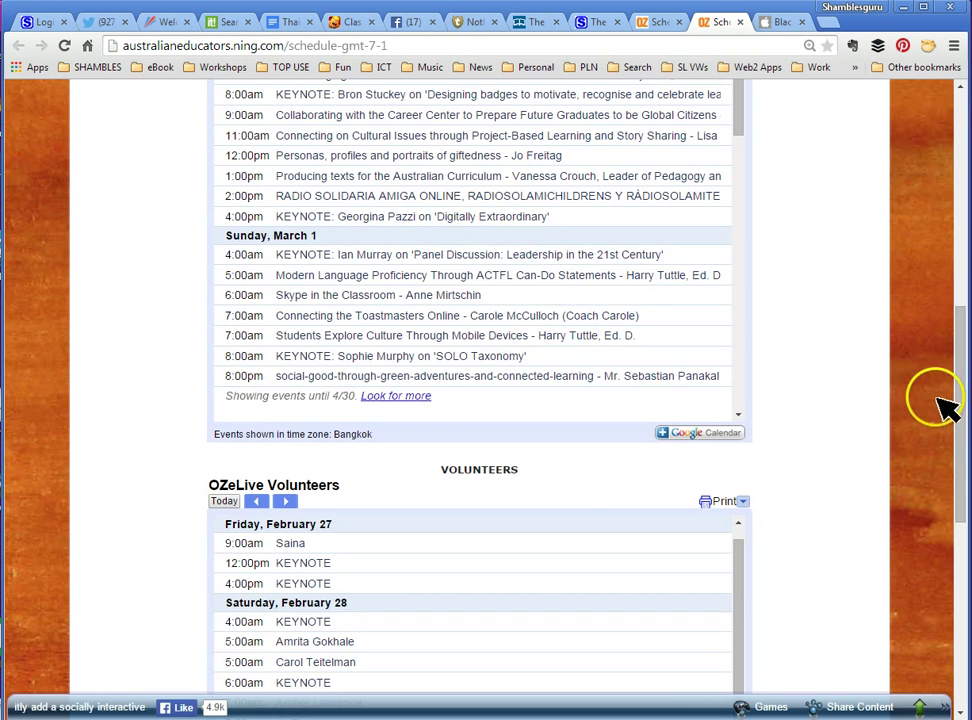
left_click_drag(962, 393, 965, 297)
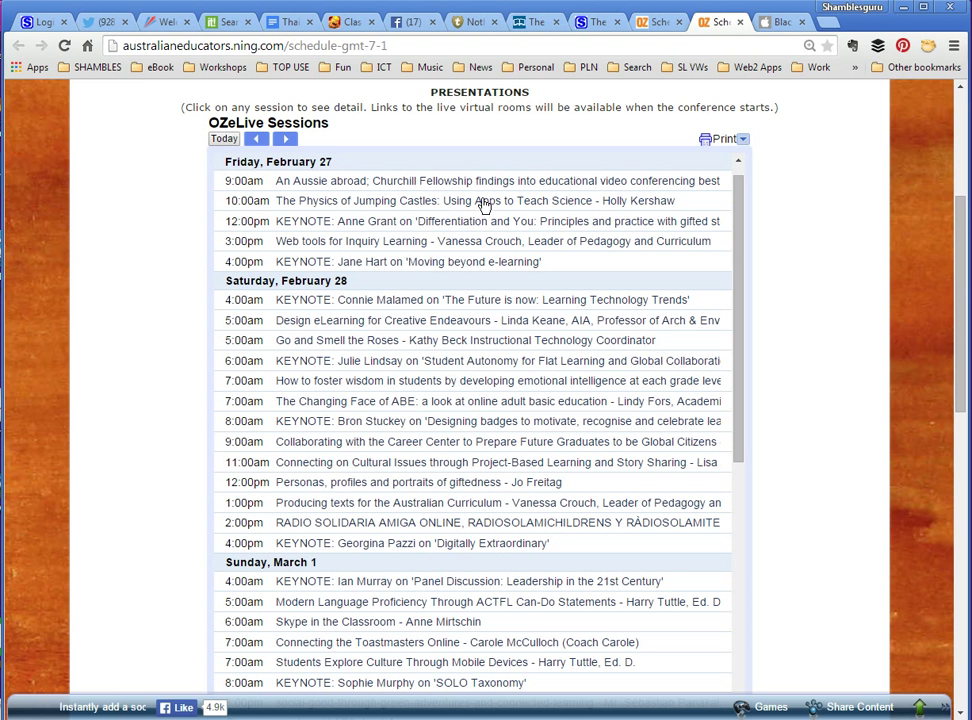
left_click(249, 205)
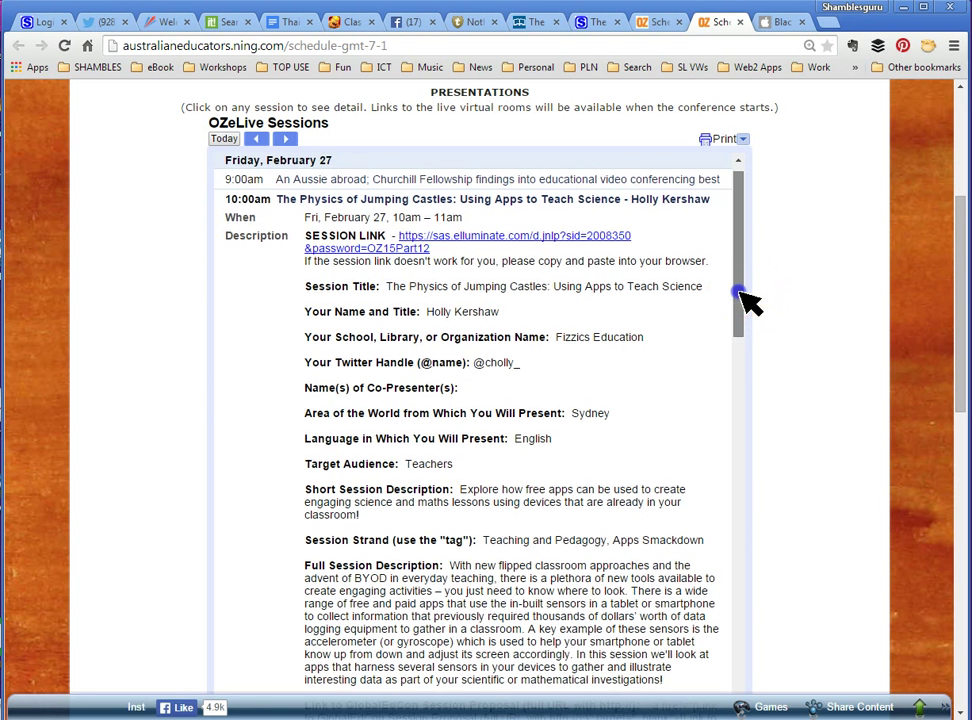
mouse_move(739, 296)
left_mouse_down()
mouse_move(737, 386)
mouse_move(744, 276)
left_mouse_up()
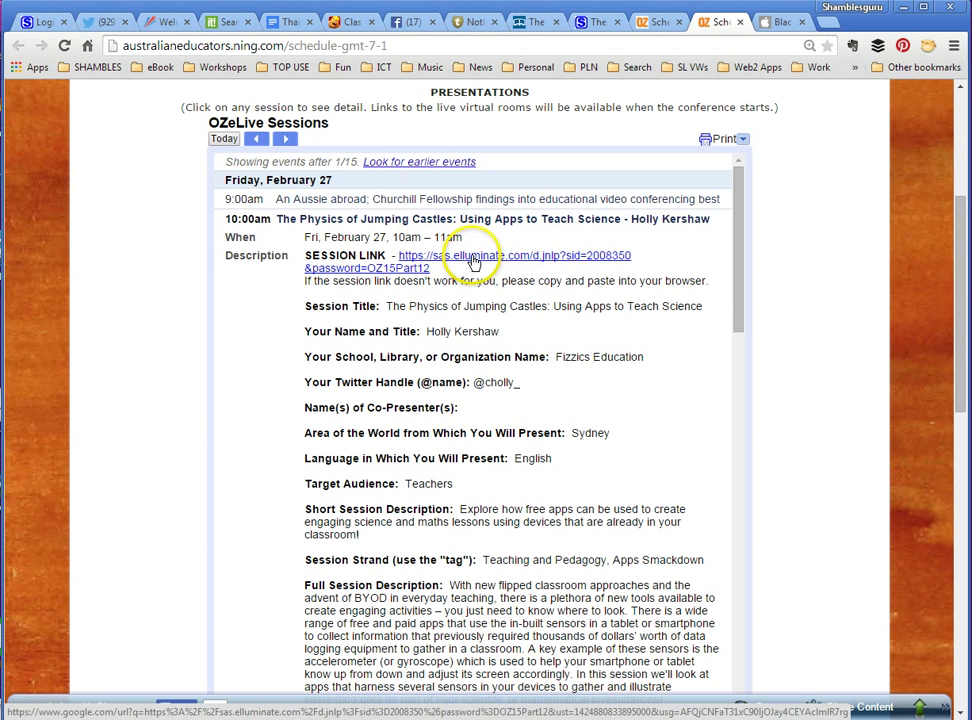
Step: Follow the session's link and log in to the Blackboard Collaborate session with the attendee's display name and country
left_click(474, 259)
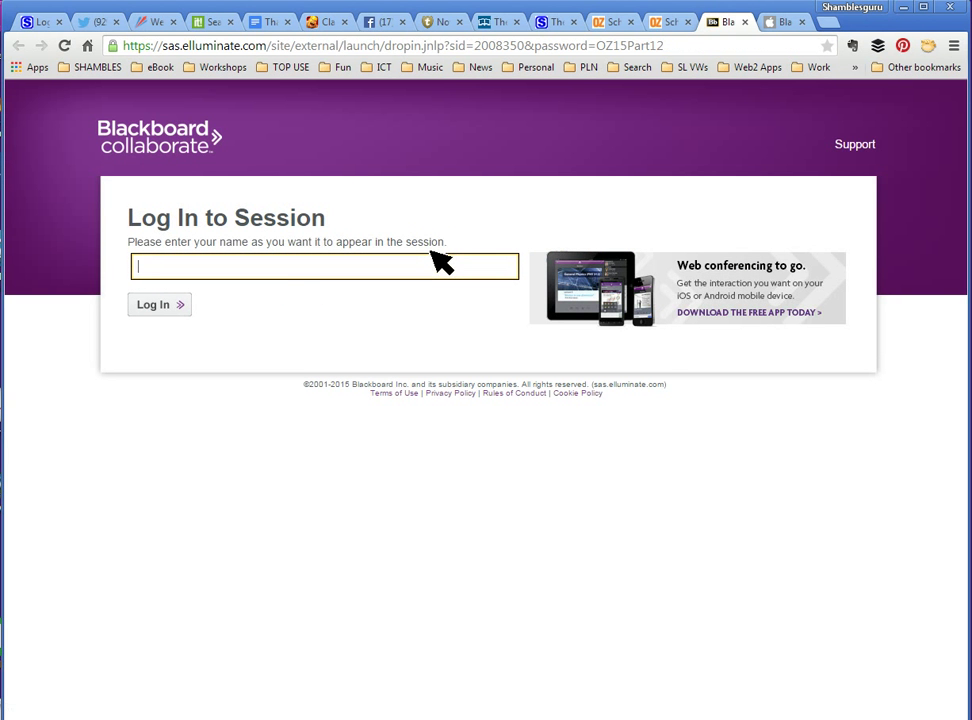
left_click(336, 280)
type("@shamblesguru (thailand")
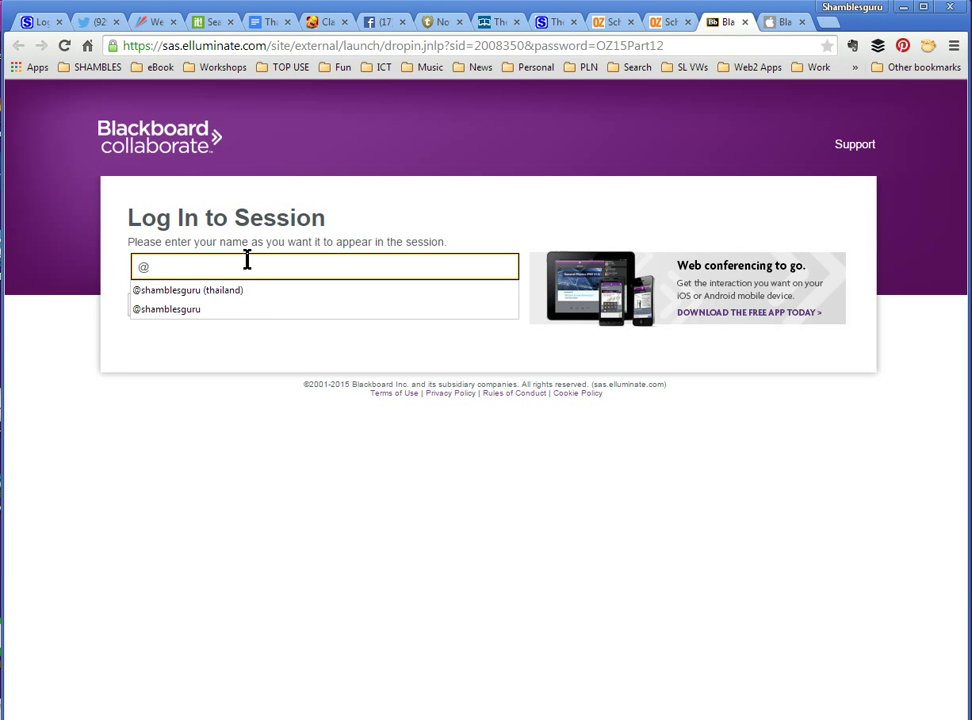
left_click(185, 290)
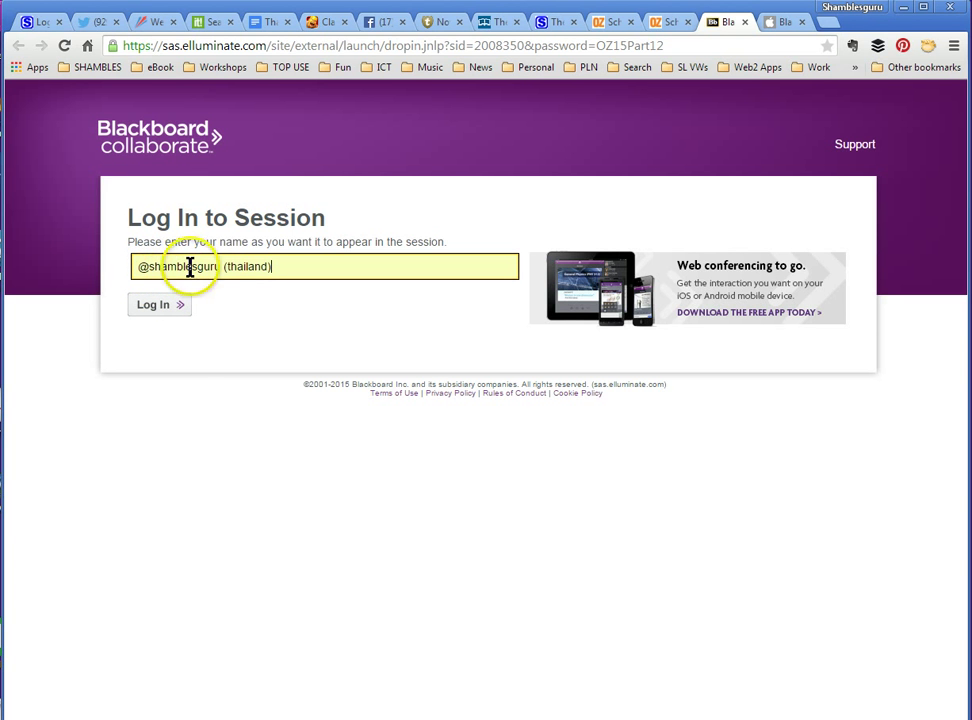
left_click(258, 265)
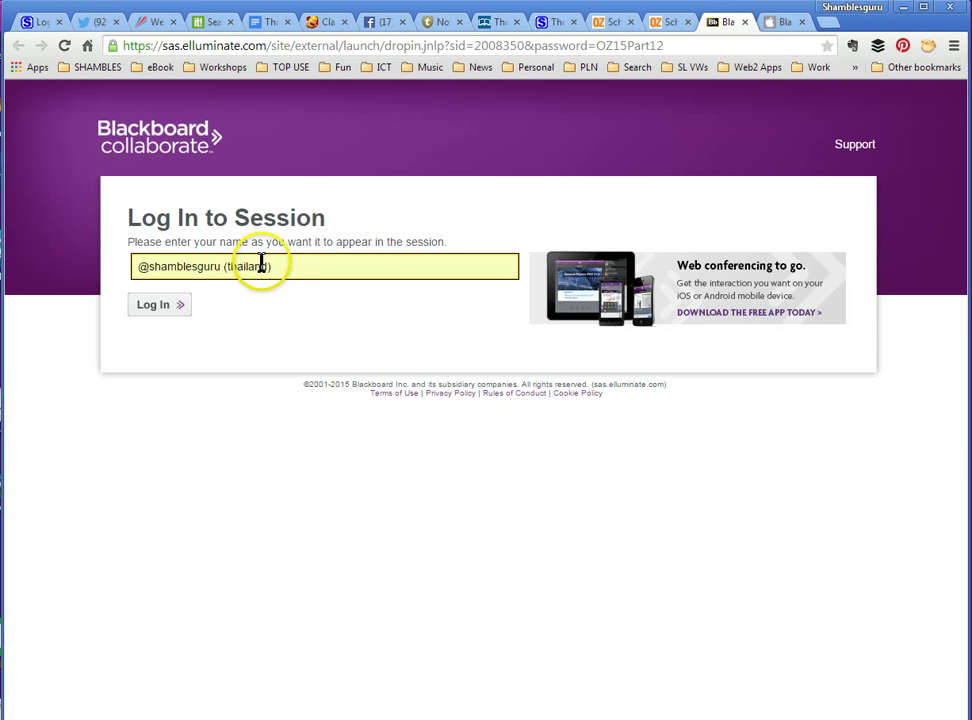
left_click(230, 263)
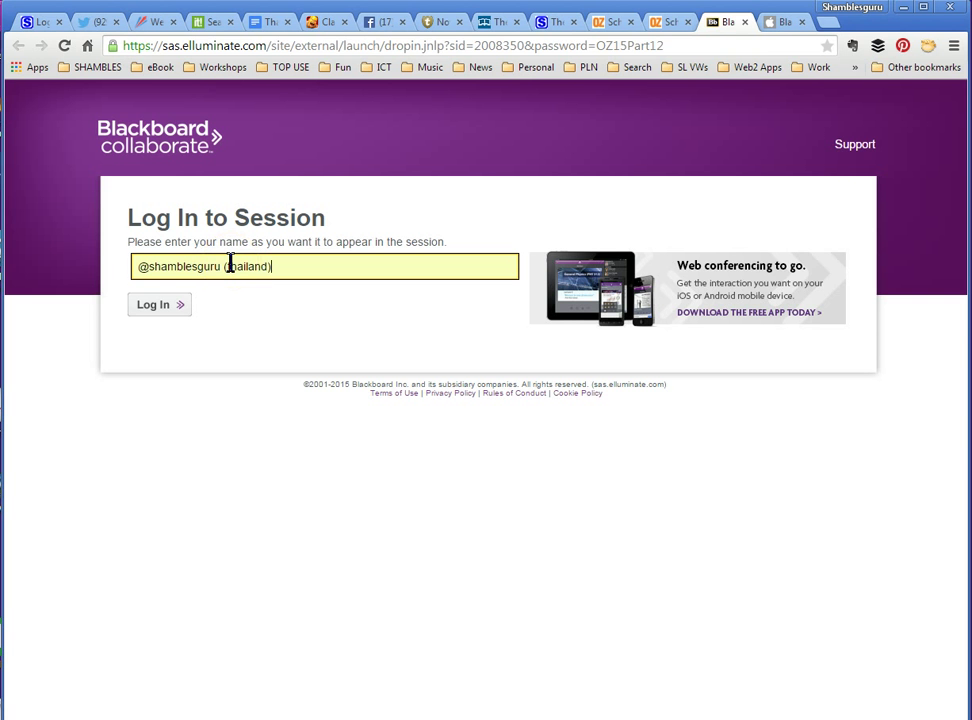
left_click(156, 305)
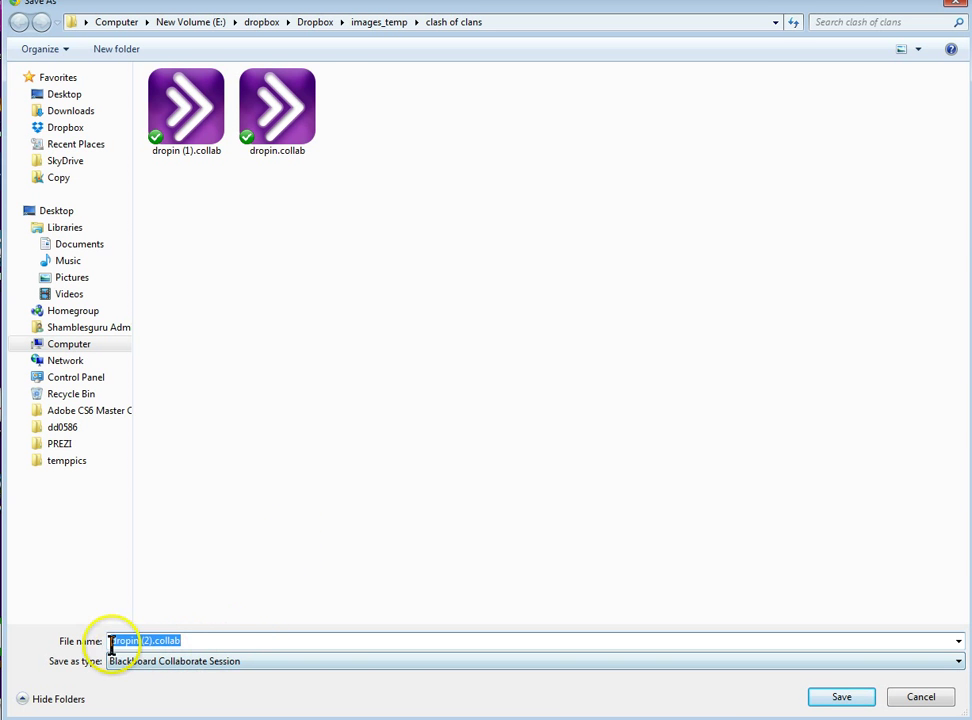
Step: Save the session file as dropin (2).collab and open it to launch the Blackboard Collaborate room
left_click(845, 702)
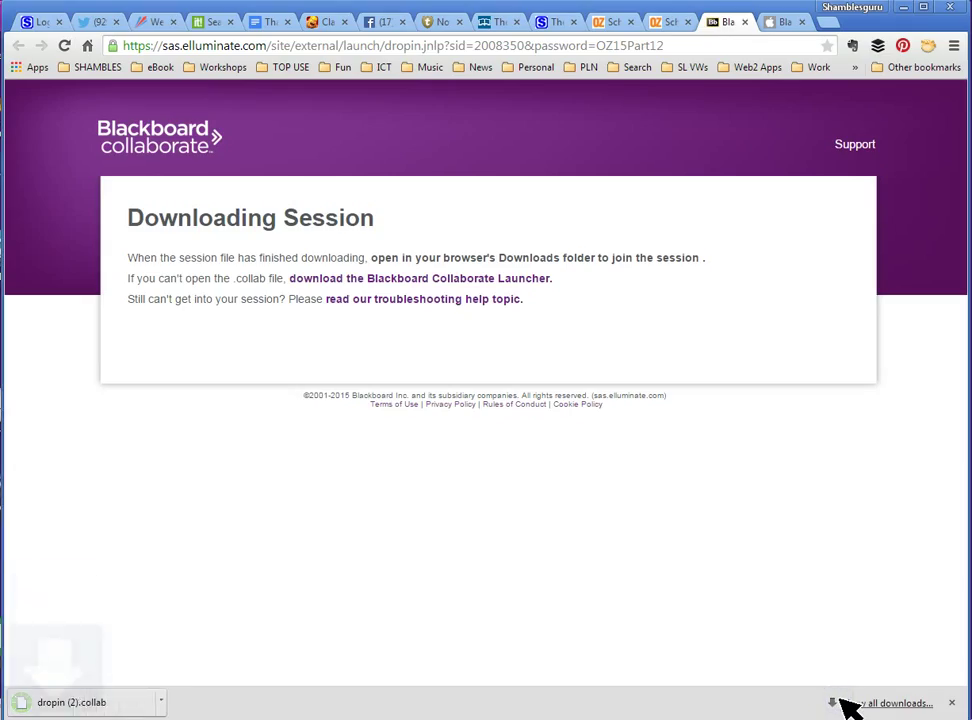
left_click(167, 702)
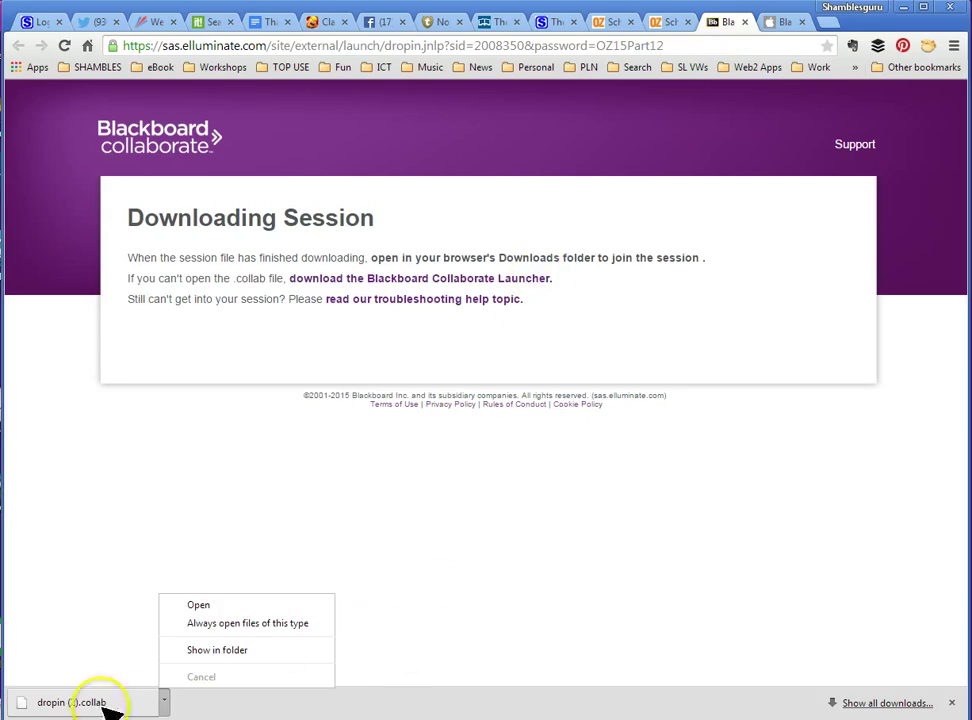
left_click(208, 610)
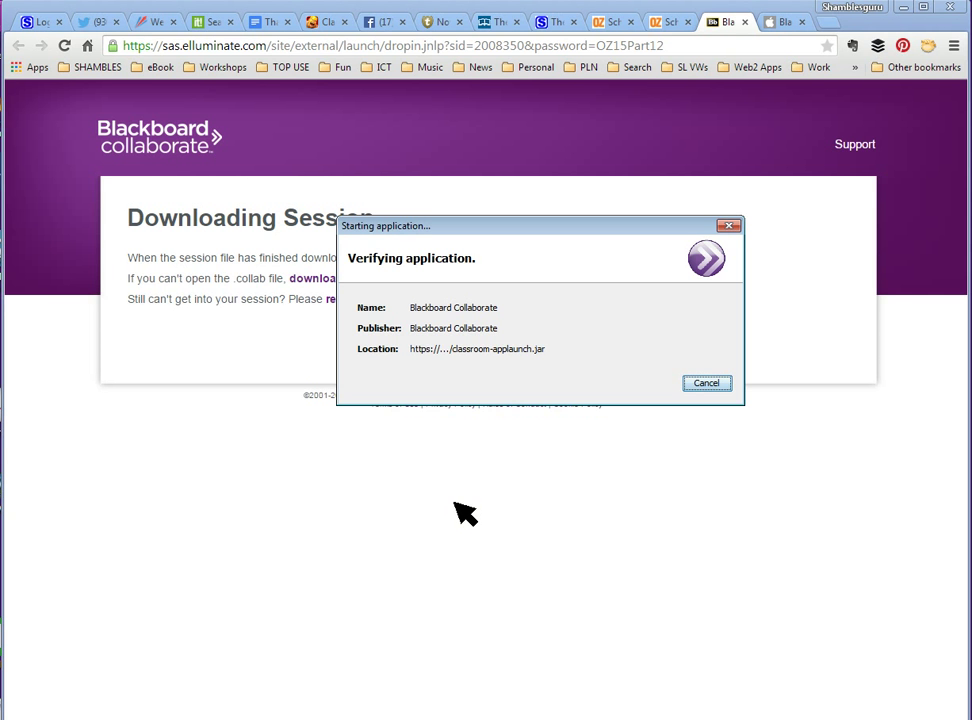
left_click(514, 471)
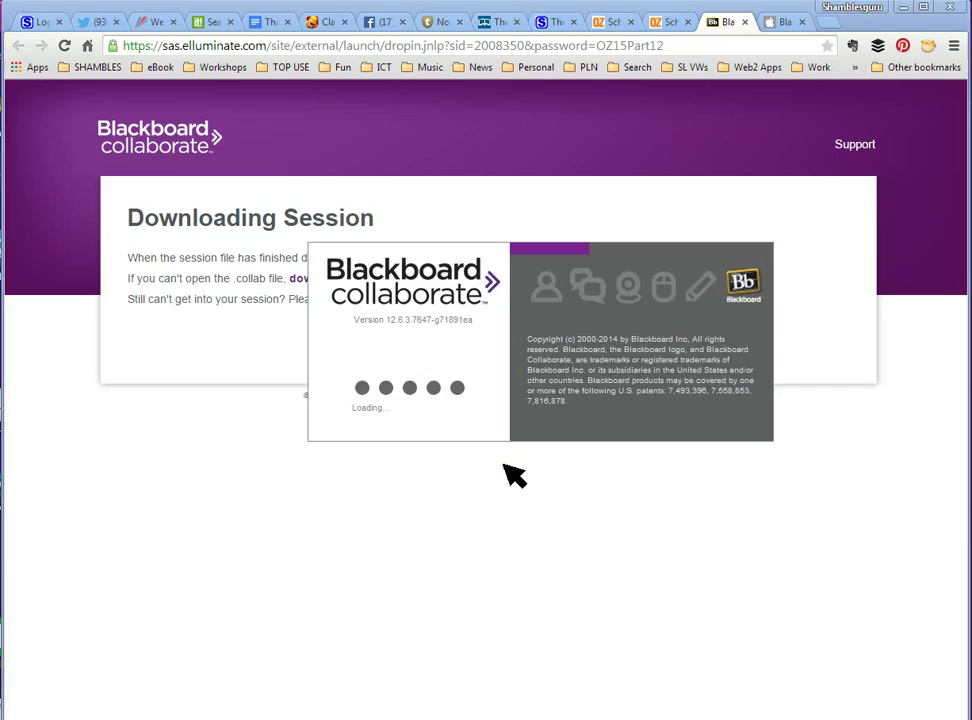
left_click(512, 478)
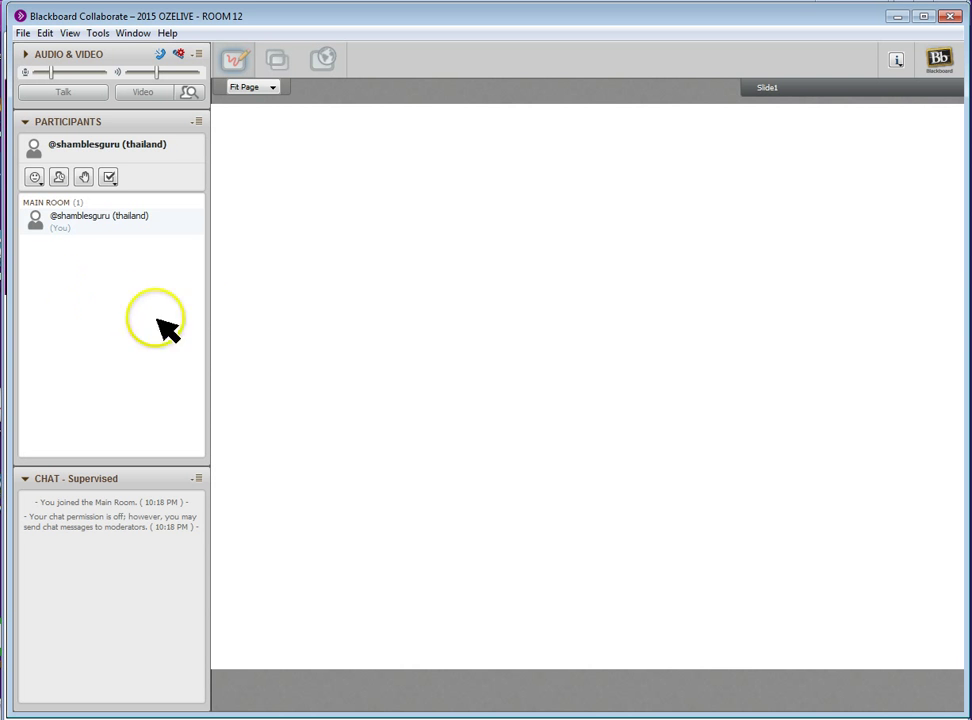
Step: Look over the room's participants and chat areas, and show the save options for chat, participants list and whiteboard
left_click_drag(209, 317, 165, 313)
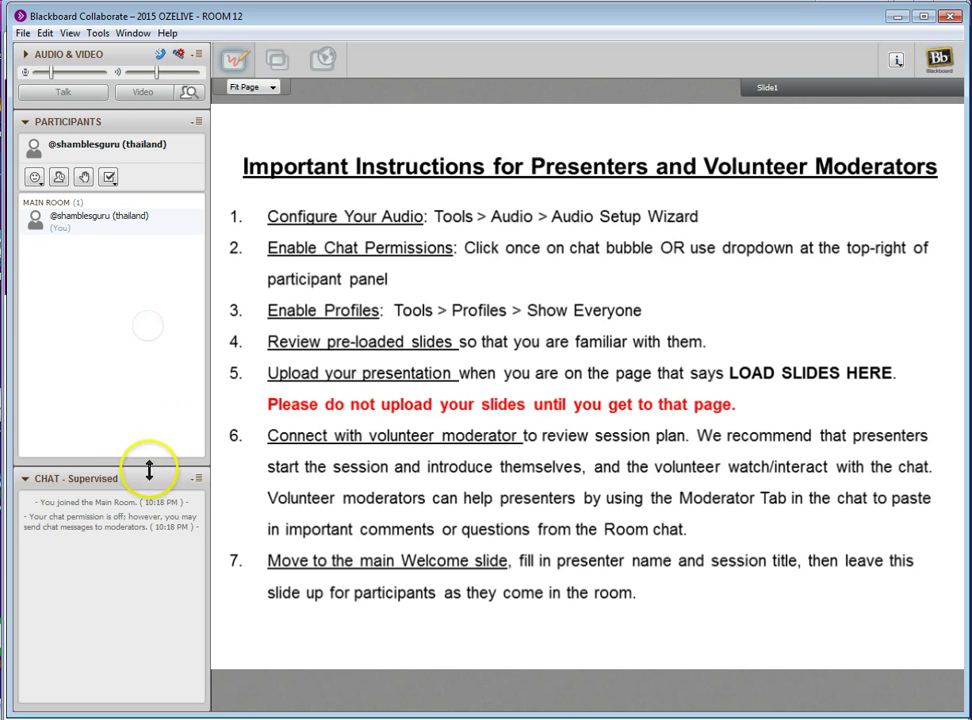
mouse_move(152, 476)
left_mouse_down()
mouse_move(153, 648)
mouse_move(146, 472)
mouse_move(5, 566)
mouse_move(161, 542)
mouse_move(148, 477)
left_mouse_up()
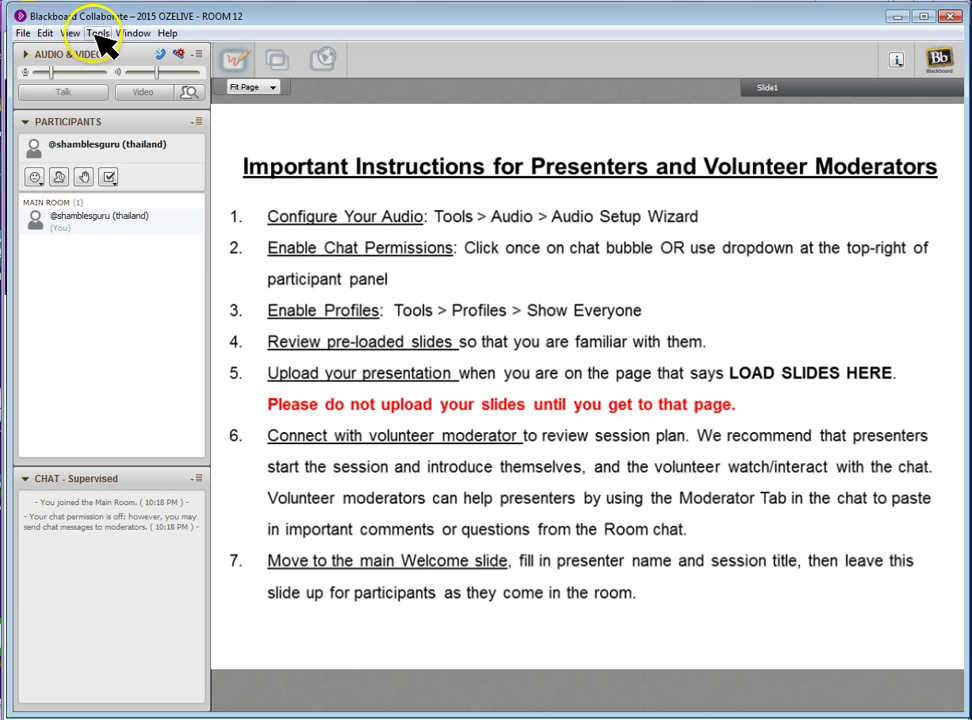
left_click(22, 33)
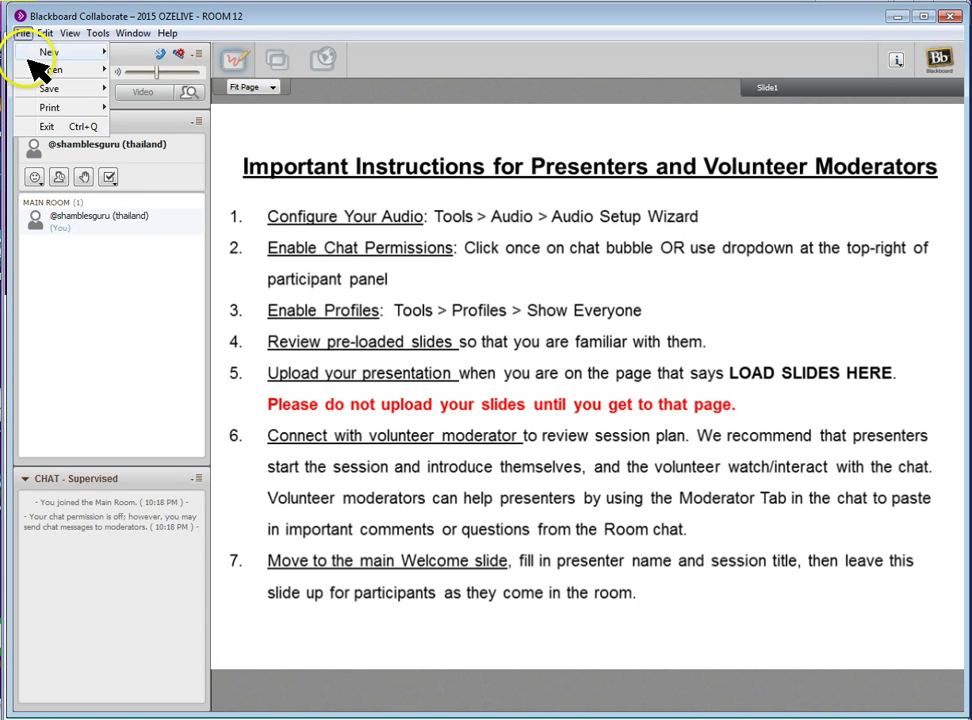
mouse_move(65, 91)
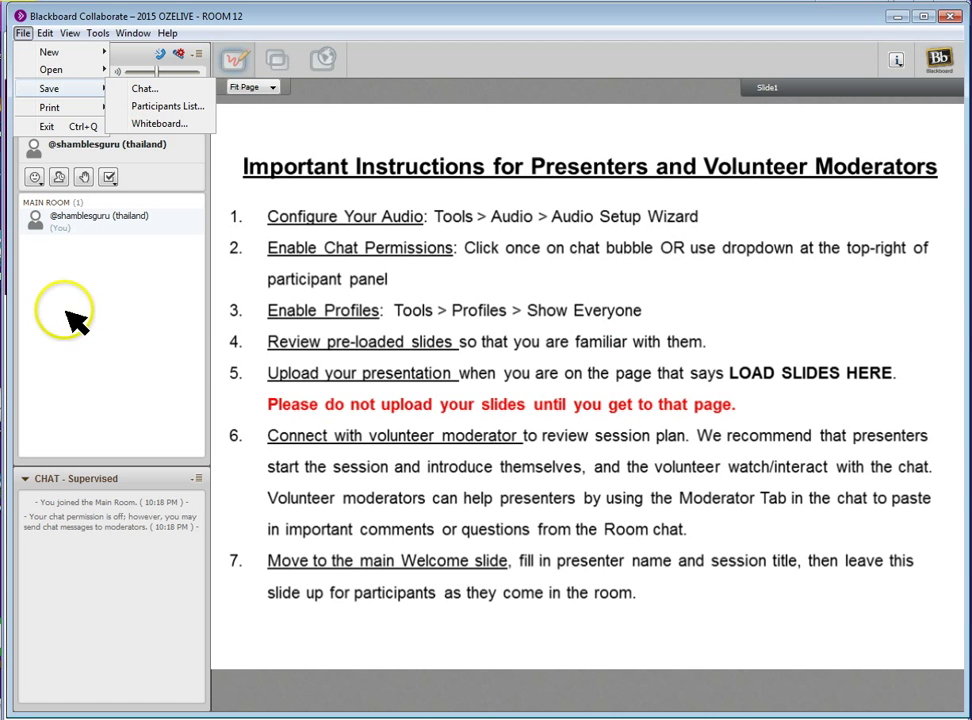
Step: Examine the emoticon choices and the Respond to poll options available to a participant
left_click(35, 177)
left_click(44, 178)
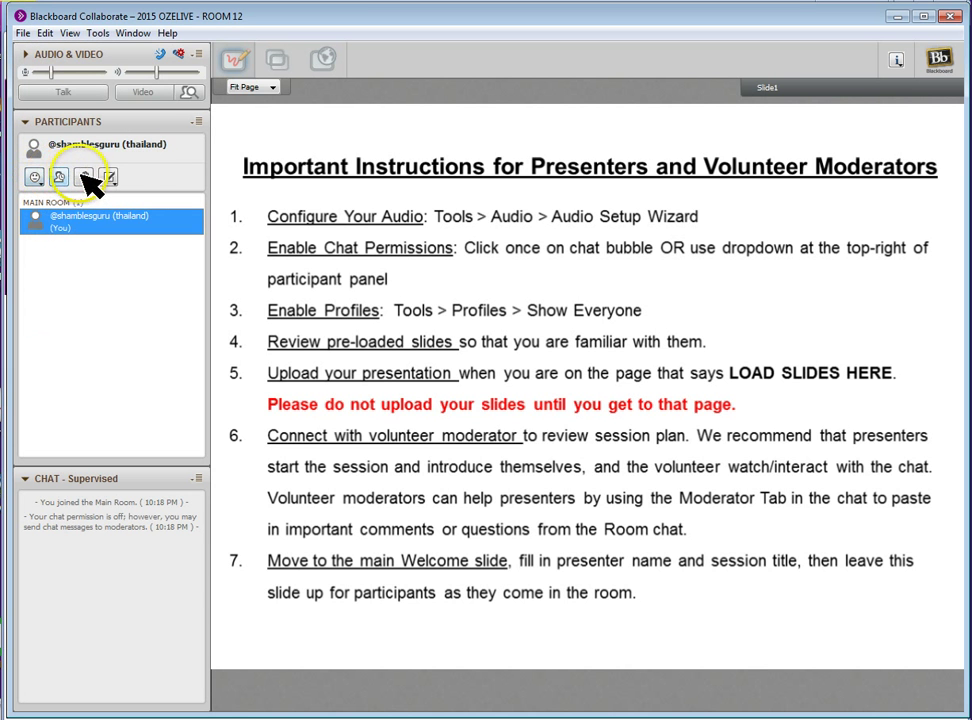
left_click(109, 177)
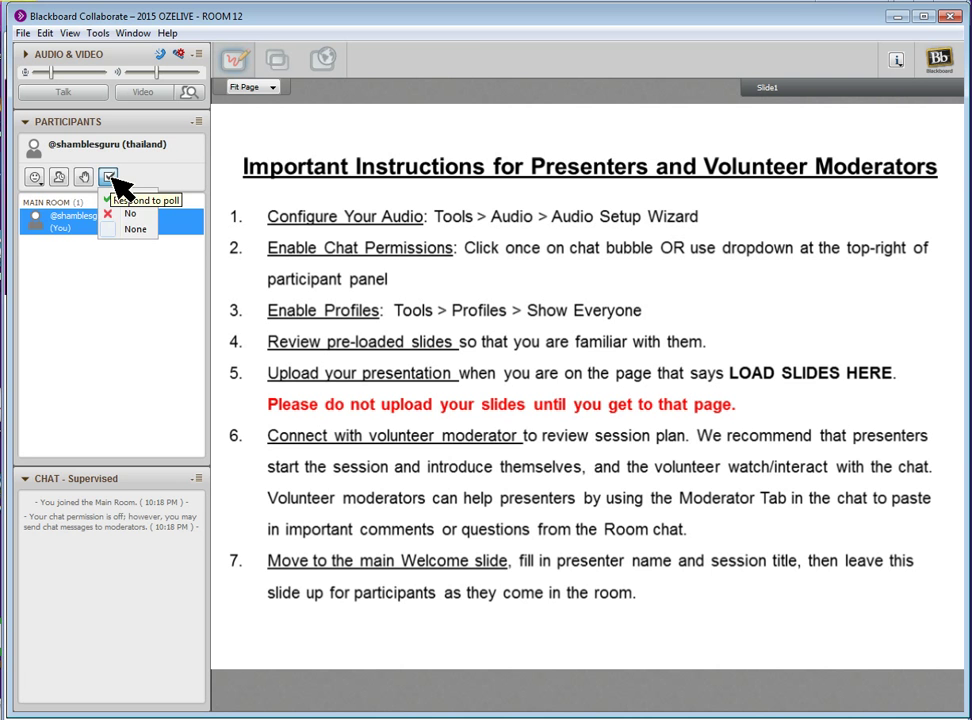
left_click(677, 369)
left_click(110, 178)
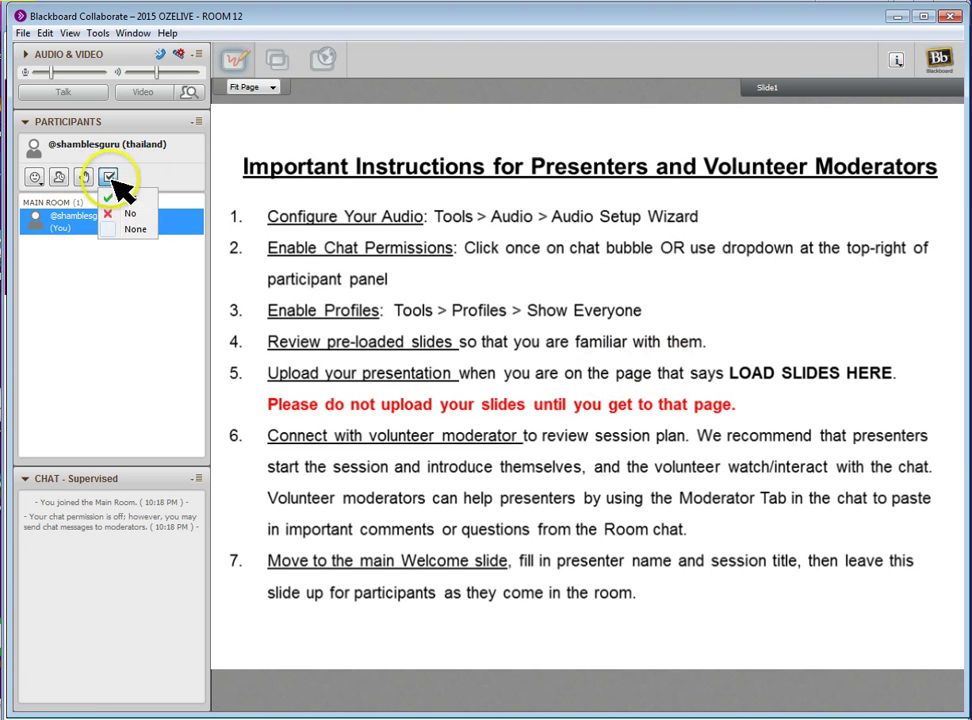
left_click(170, 275)
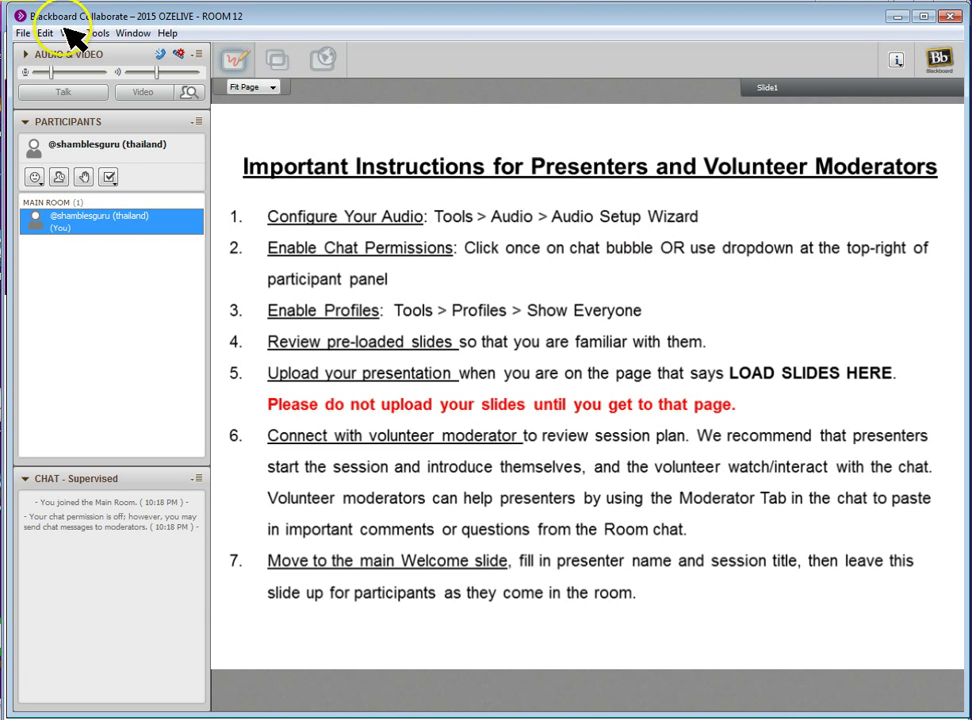
Step: Exit the Blackboard Collaborate session in ROOM 12
left_click(20, 32)
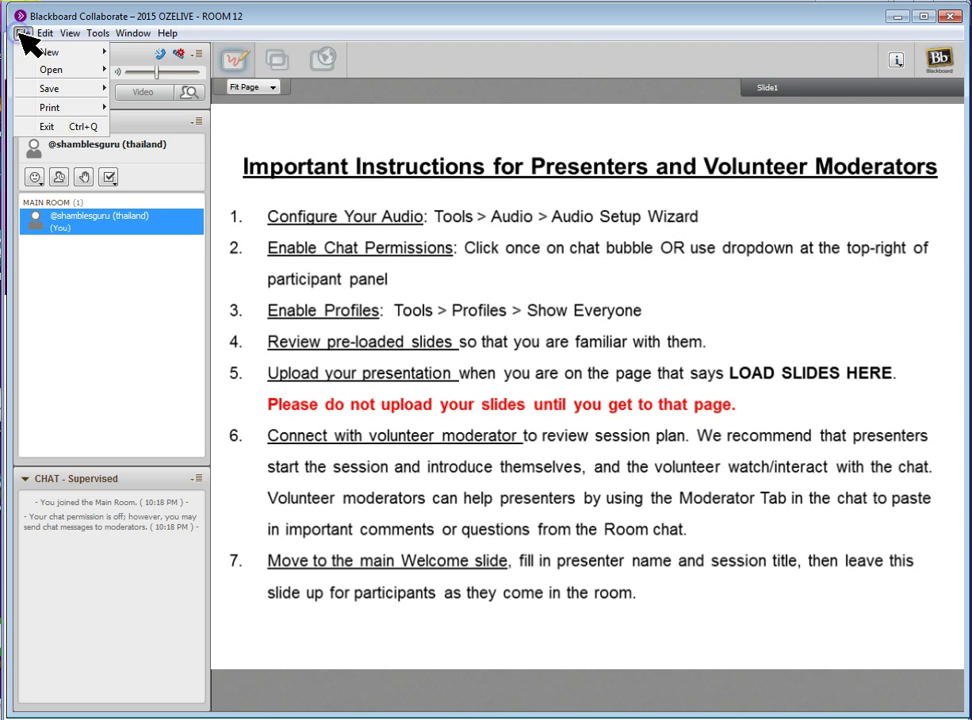
left_click(44, 125)
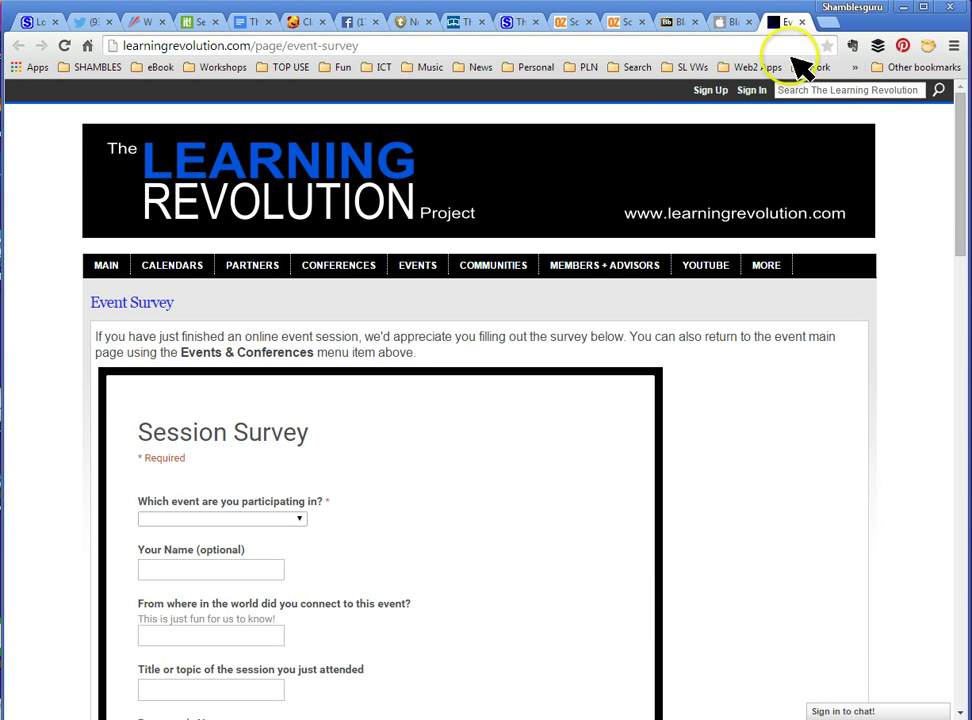
Step: Bring up the iTunes page for Blackboard Collaborate Mobile and view the app's description and screenshots
left_click(732, 22)
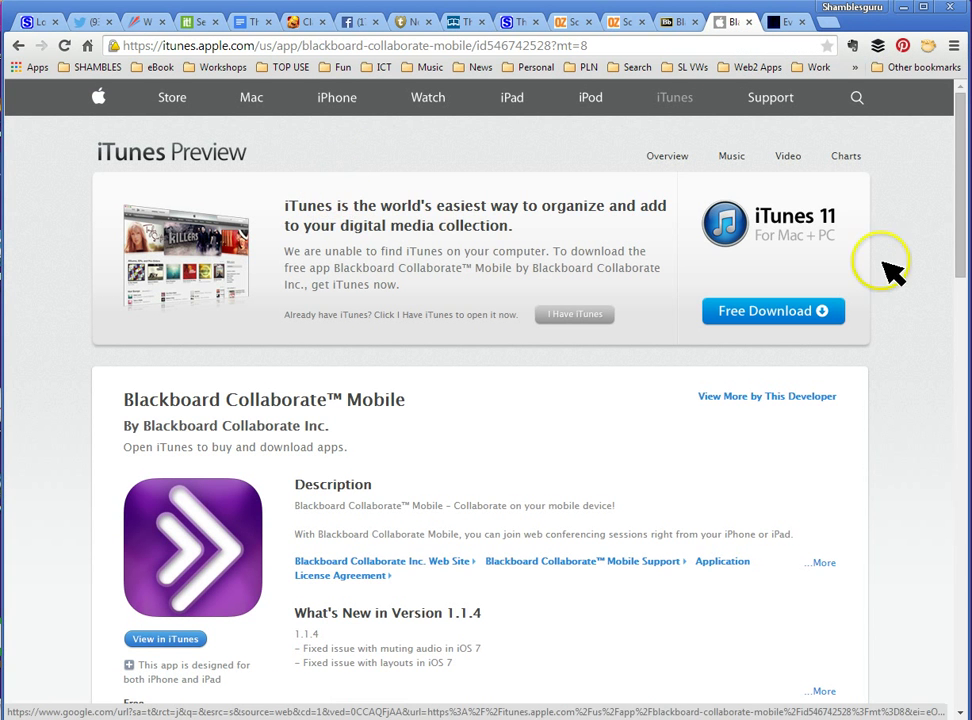
left_click_drag(958, 180, 955, 260)
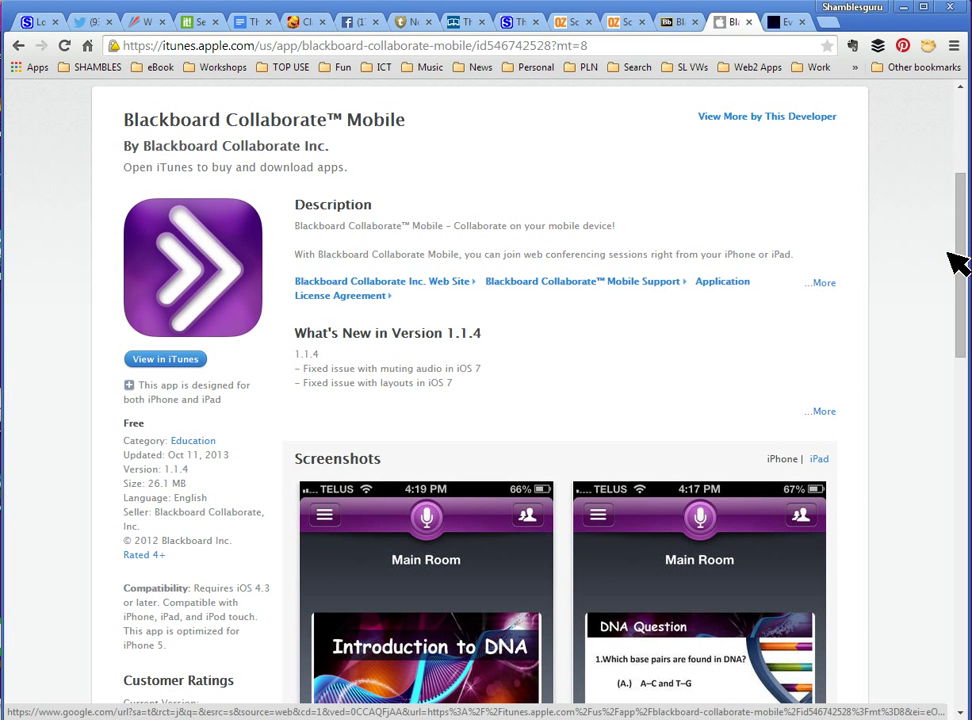
left_click(660, 249)
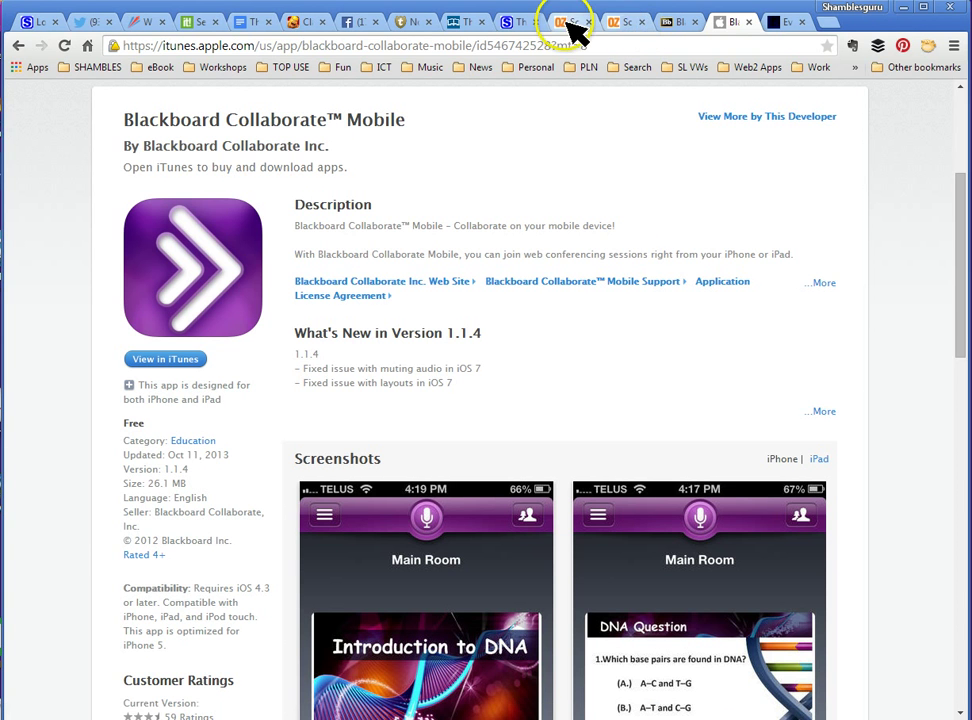
Step: Return to the GMT + 7 schedule, collapse 'The Physics of Jumping Castles' to review the session list, and expand its details again
left_click(624, 26)
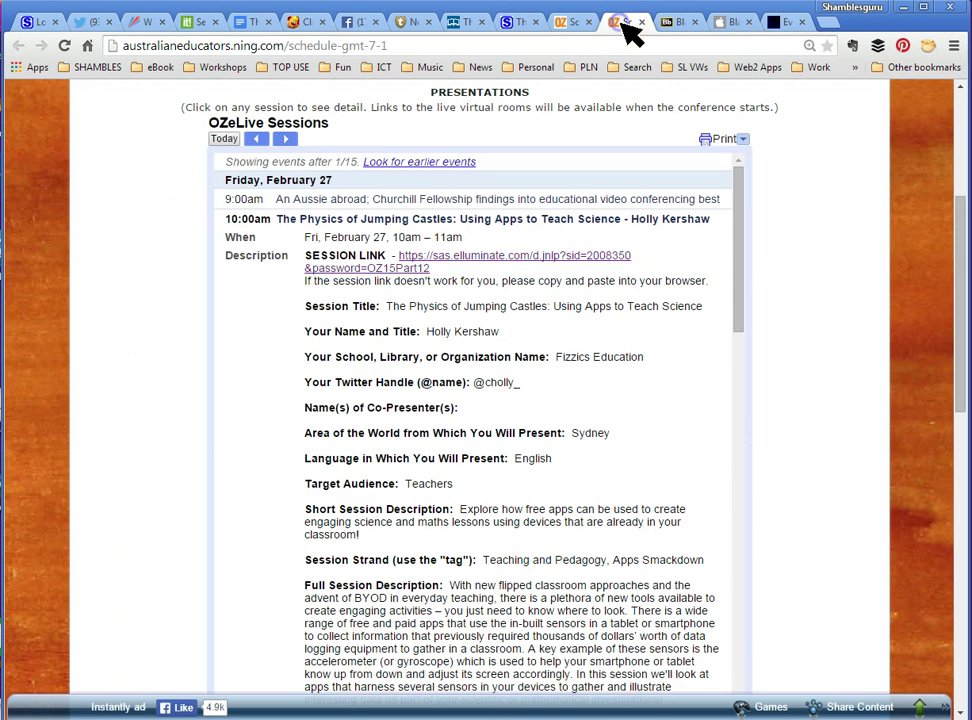
left_click_drag(958, 230, 950, 168)
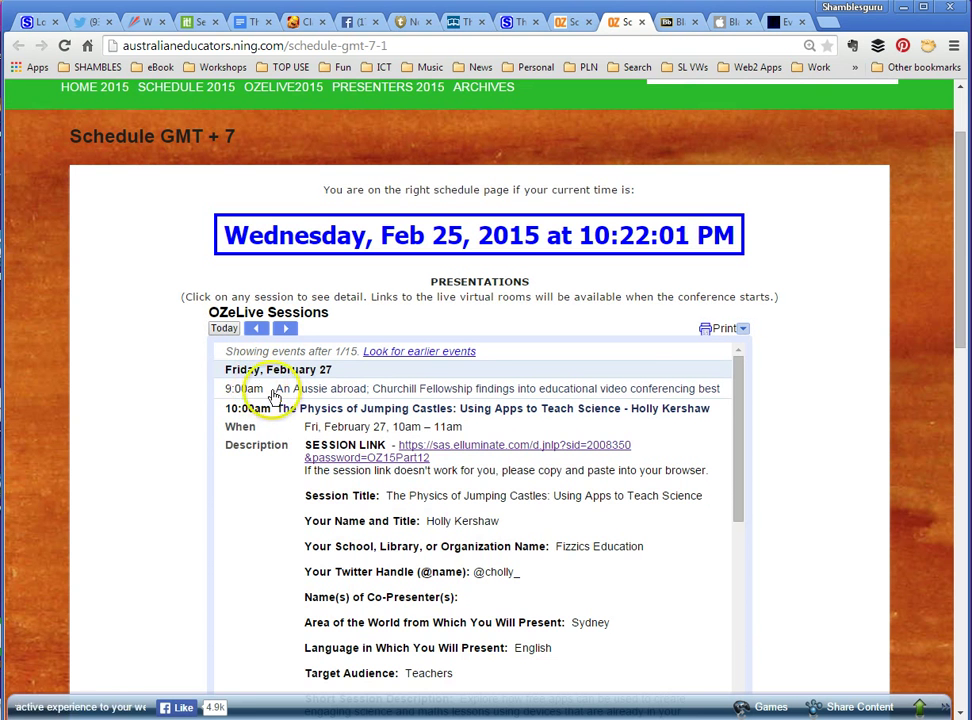
left_click(240, 410)
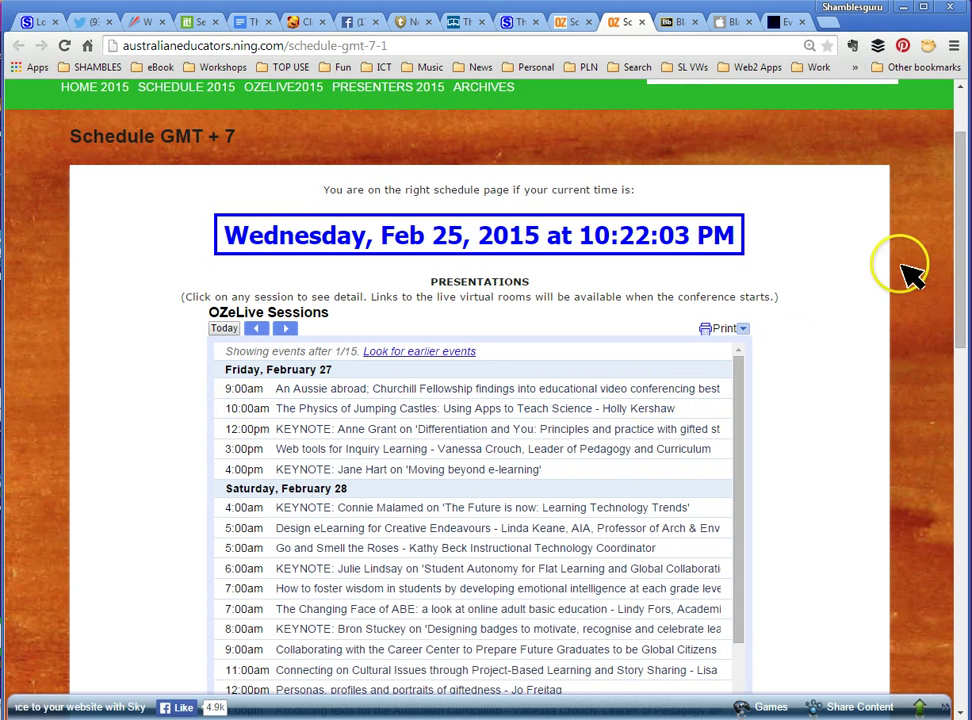
left_click_drag(955, 286, 960, 292)
scroll(957, 291, "down", 1)
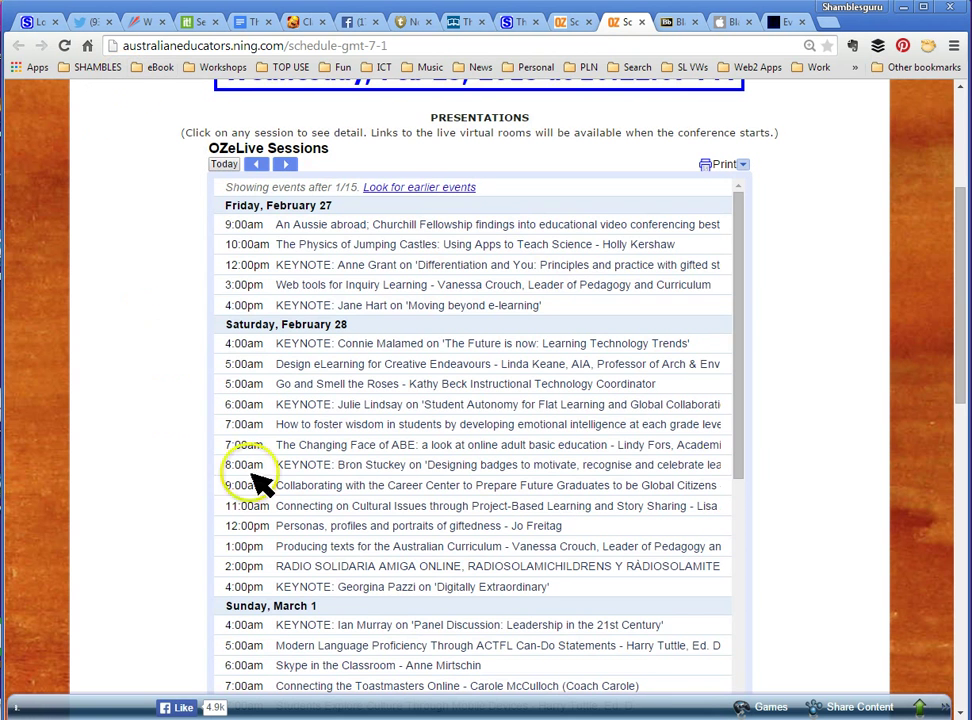
left_click(250, 245)
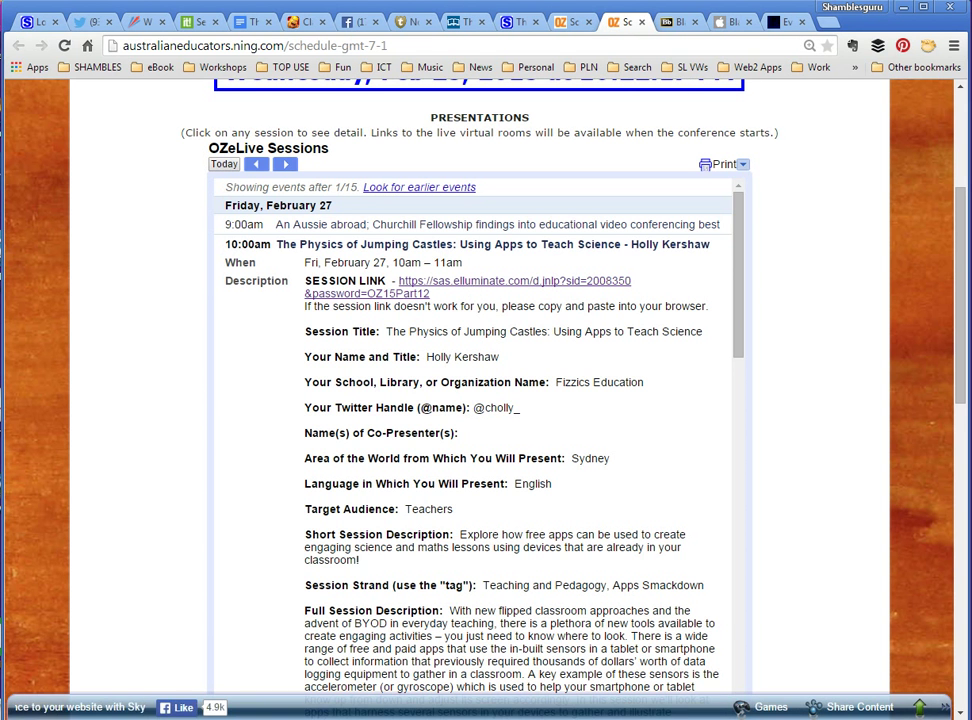
Step: Switch to the Word title page and highlight ozelive.com in the conference web address
key("alt+Tab")
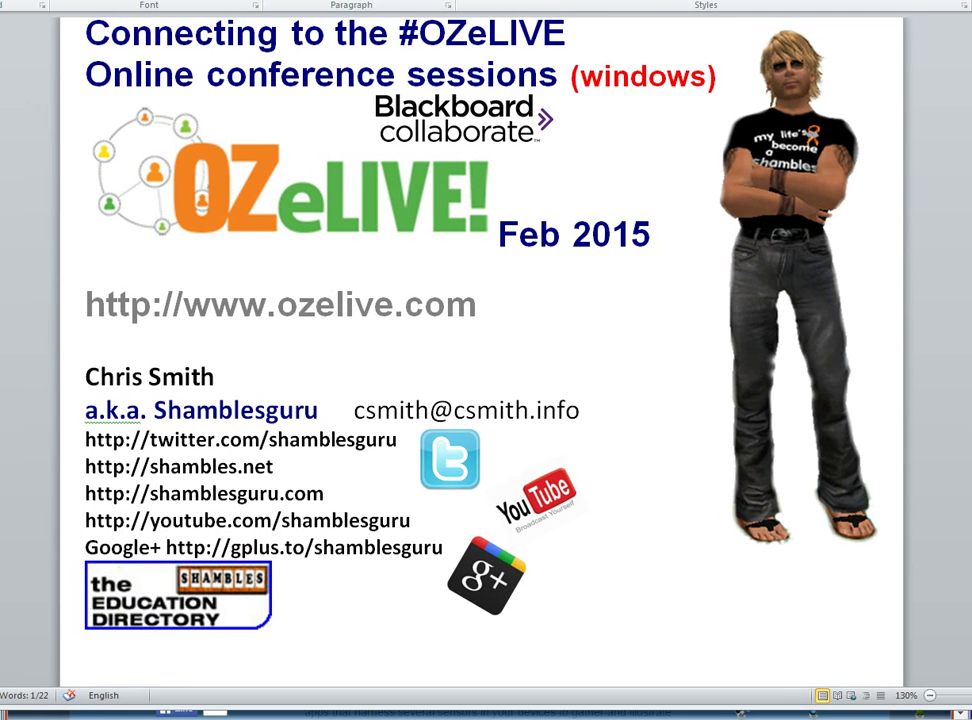
left_click_drag(277, 305, 477, 305)
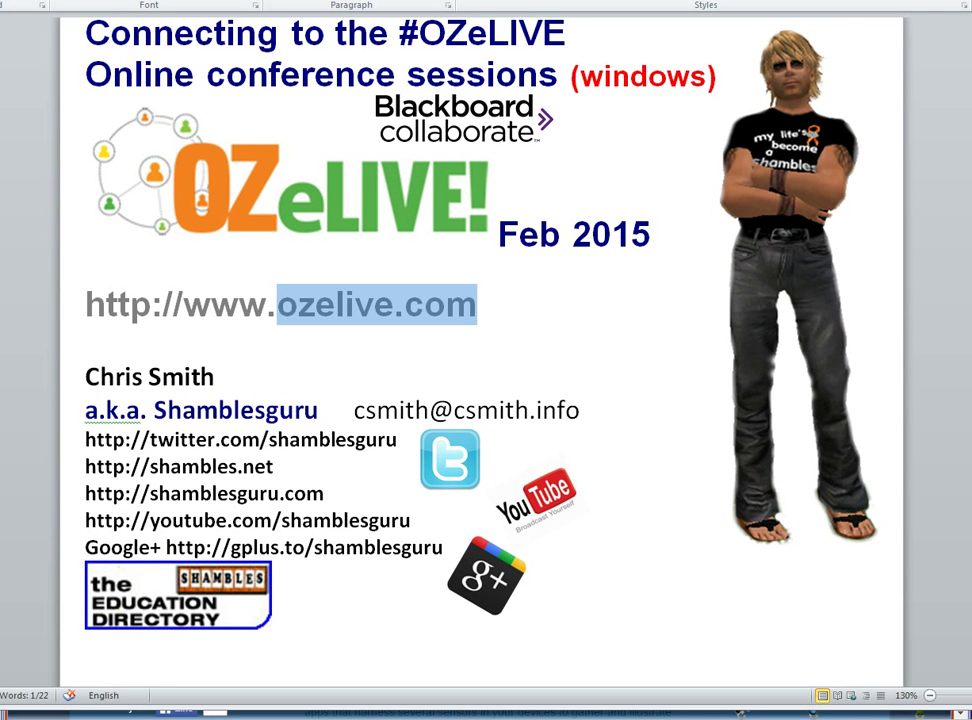